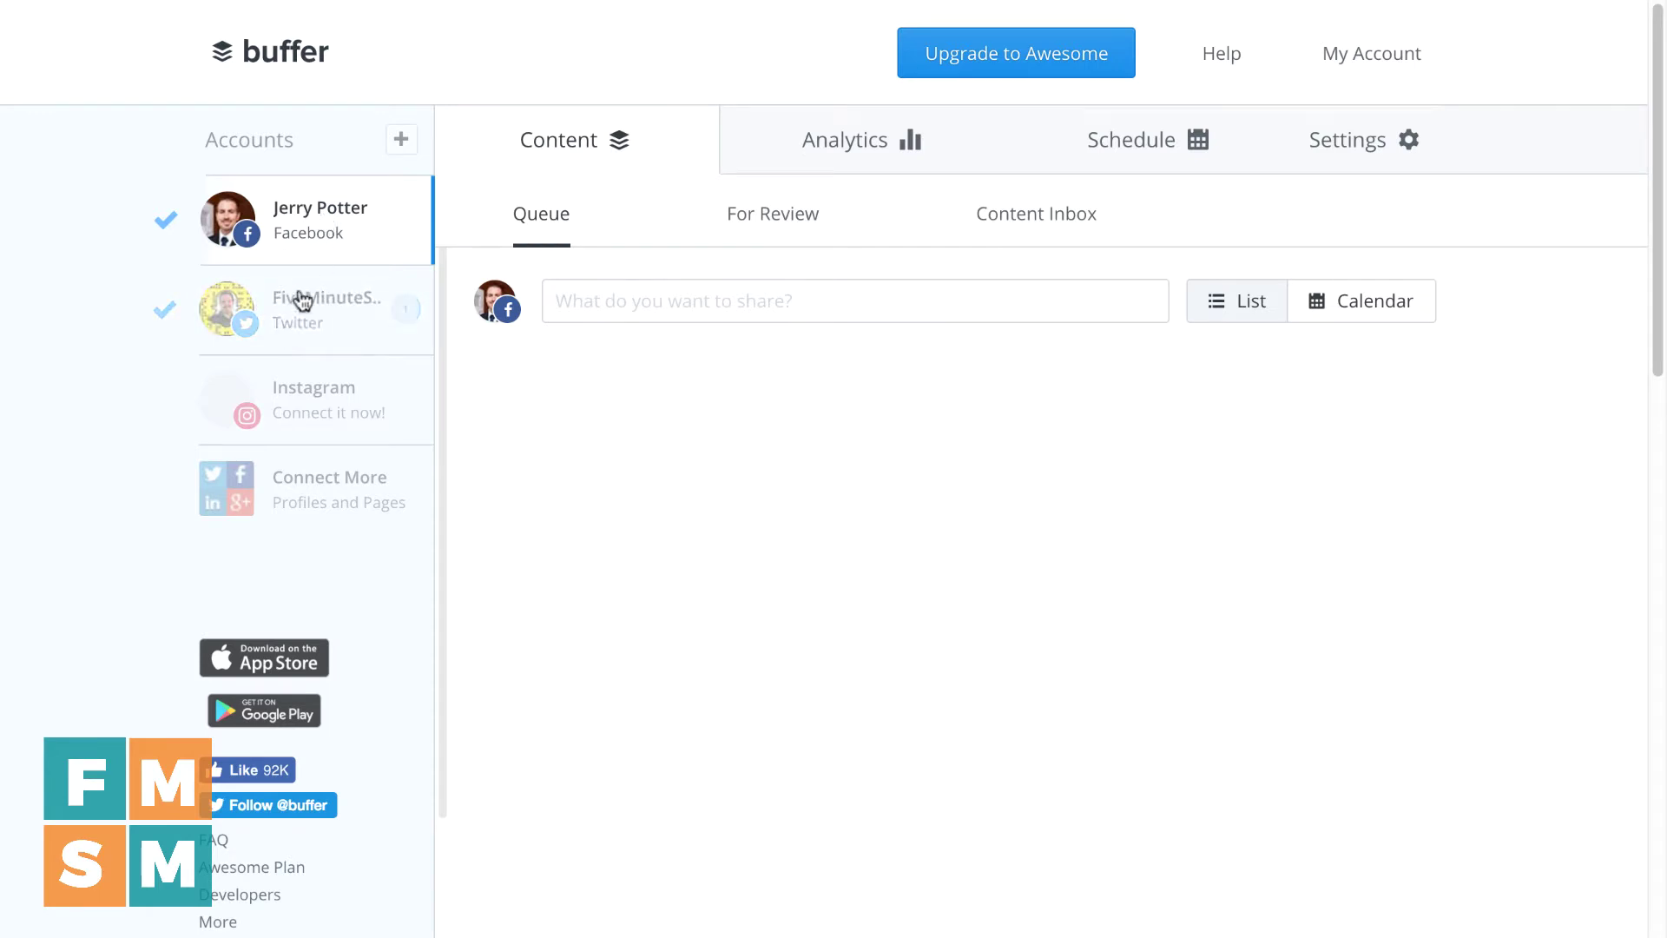
- View the Instagram Connect a Social Network page, then return to the Dashboard composer
{"action": "left_click", "coordinate": [307, 421]}
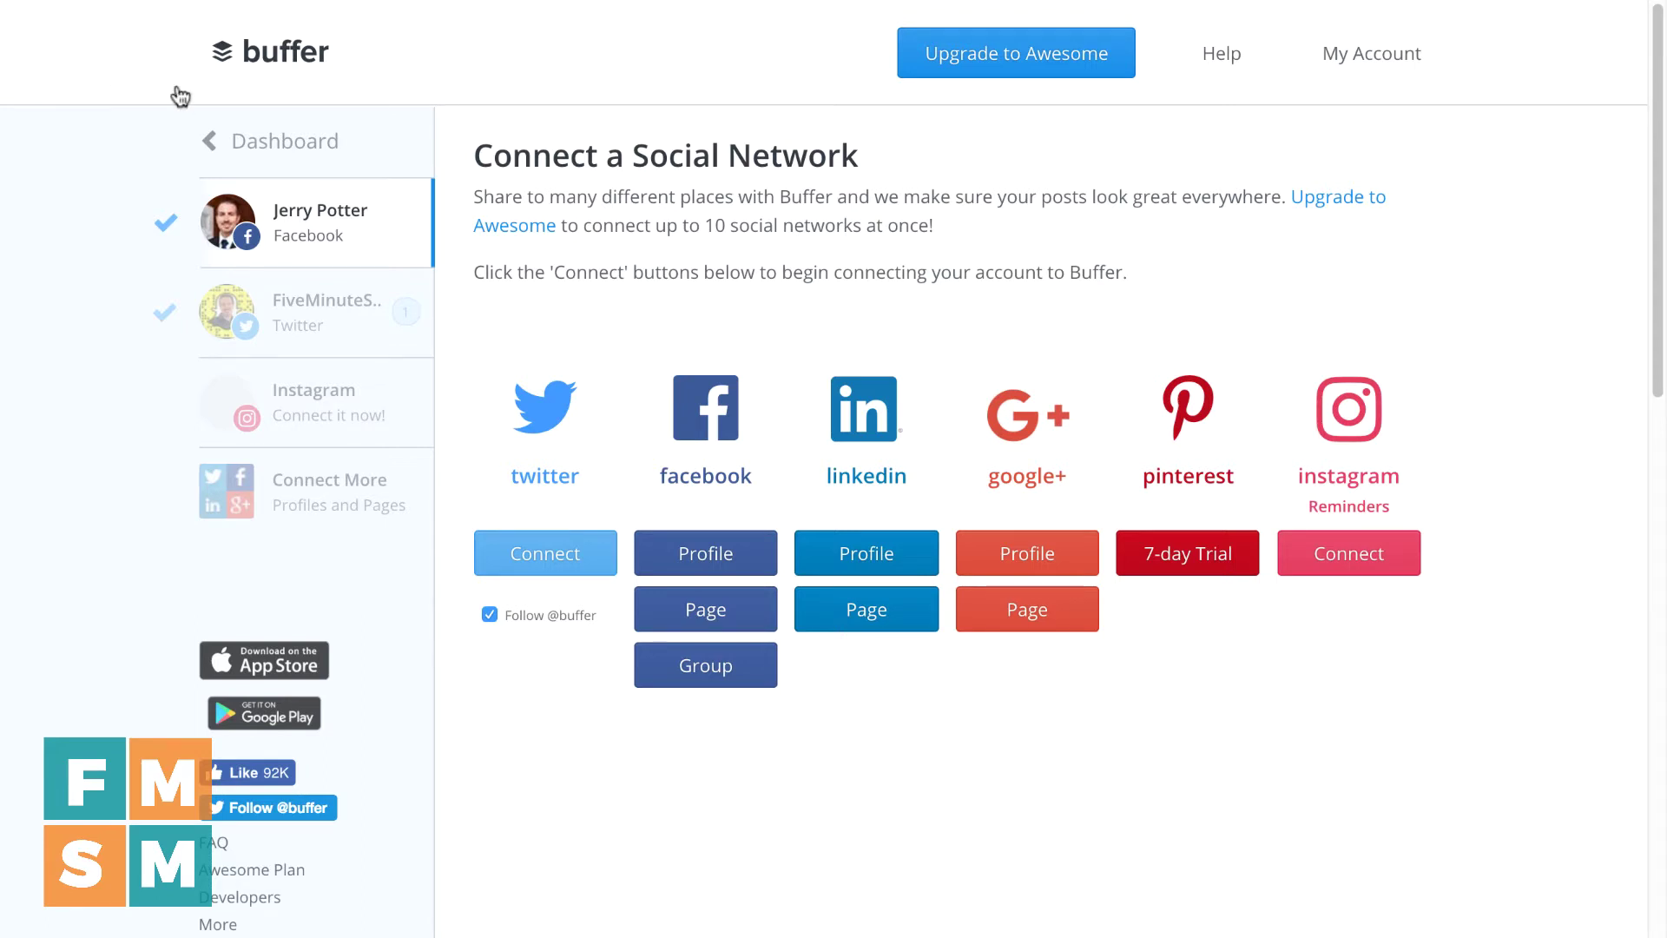
{"action": "left_click", "coordinate": [268, 140]}
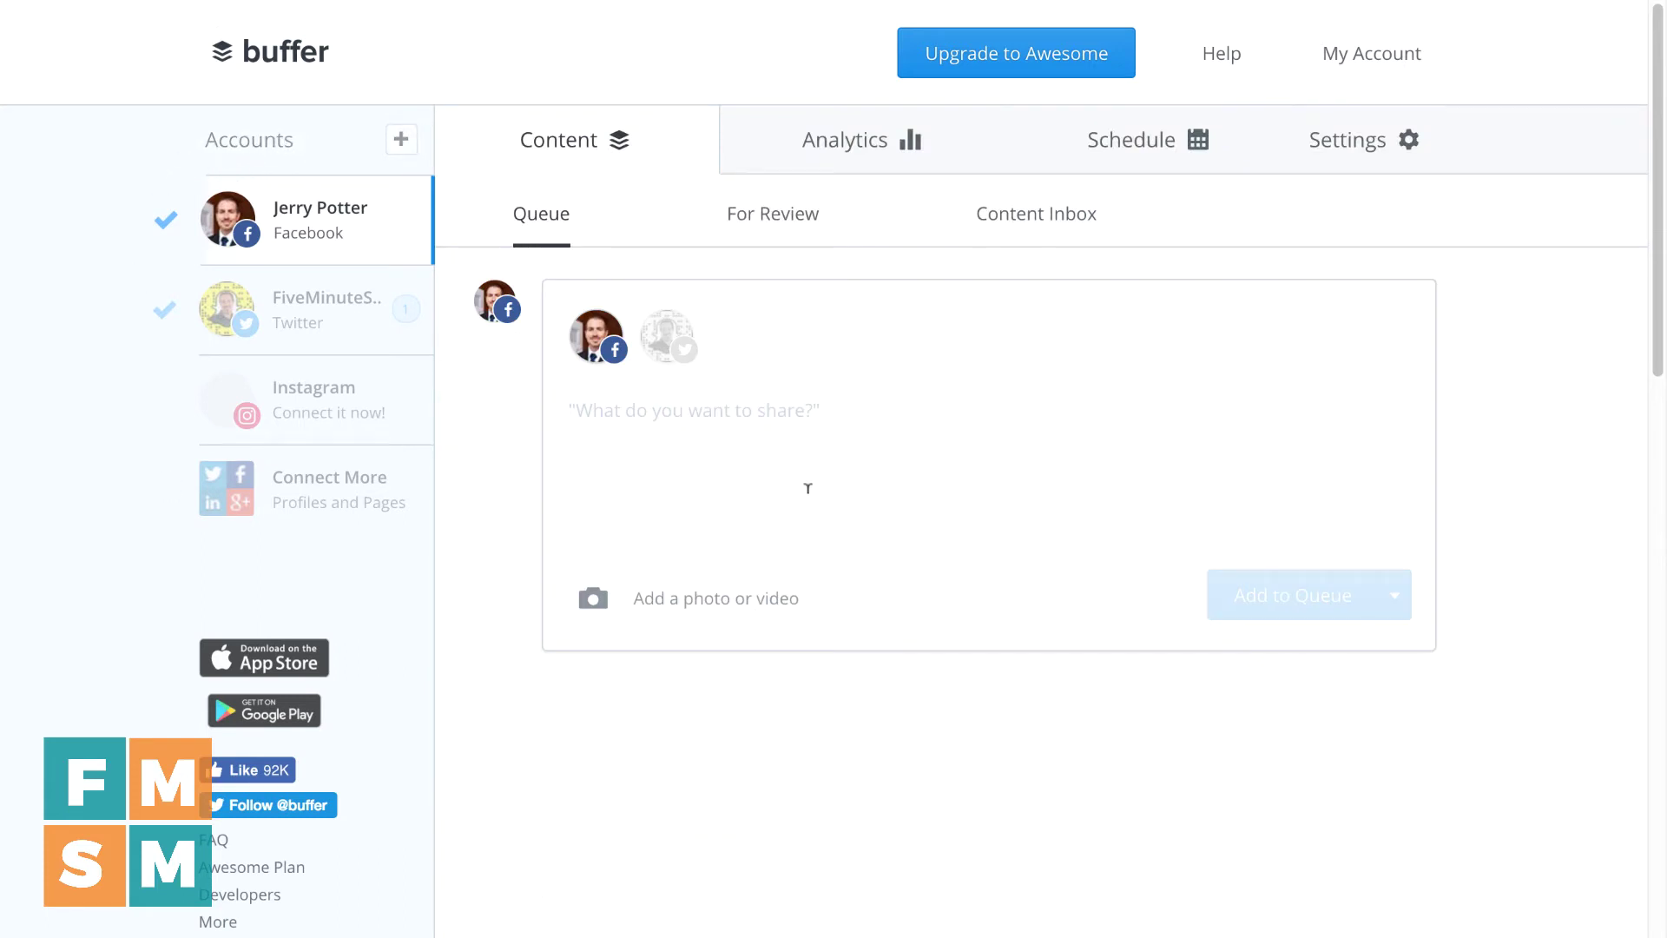
{"action": "left_click", "coordinate": [672, 355]}
{"action": "left_click", "coordinate": [608, 349]}
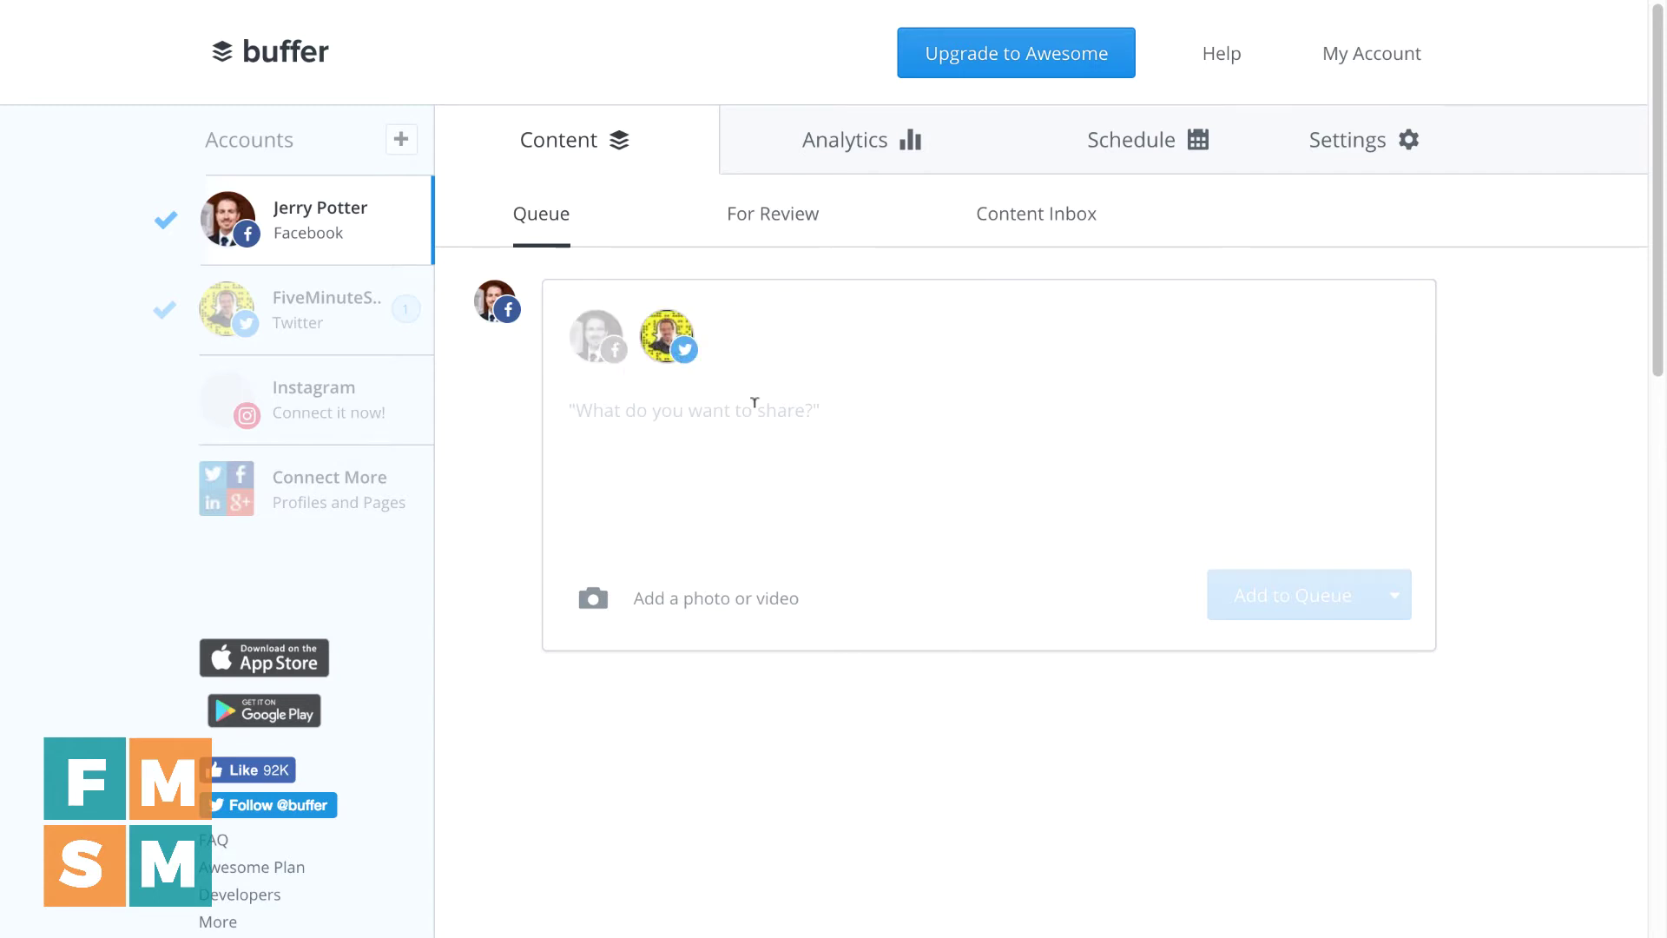
{"action": "type", "text": "I love "}
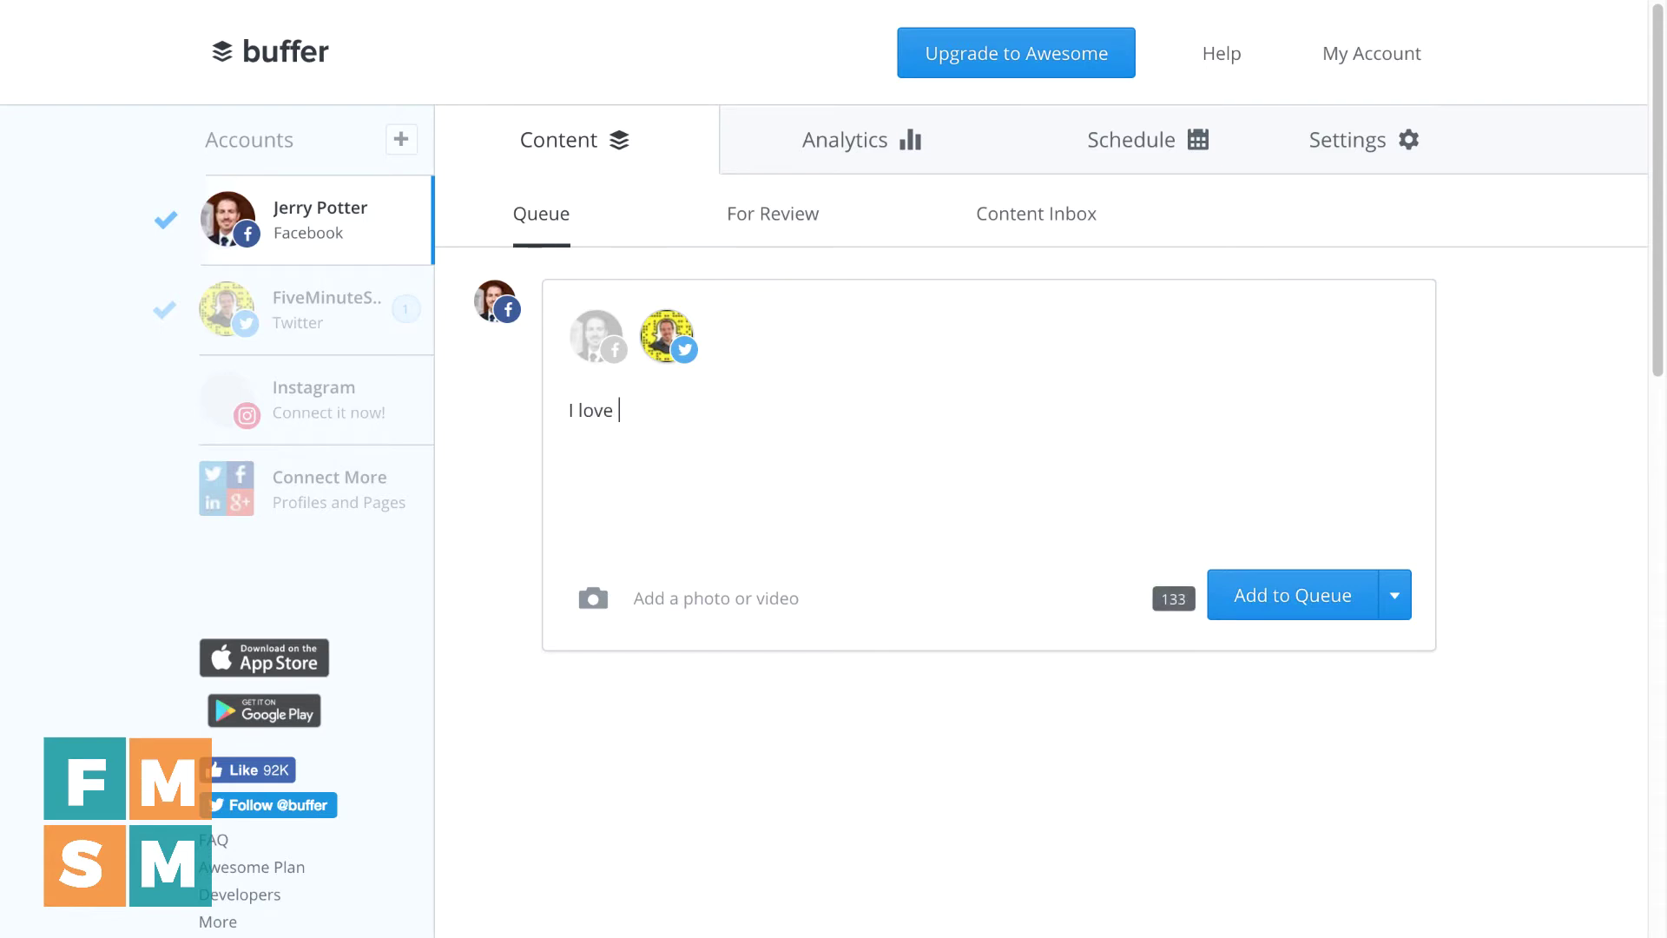
{"action": "type", "text": "@BufferApp!"}
{"action": "left_click", "coordinate": [1403, 608]}
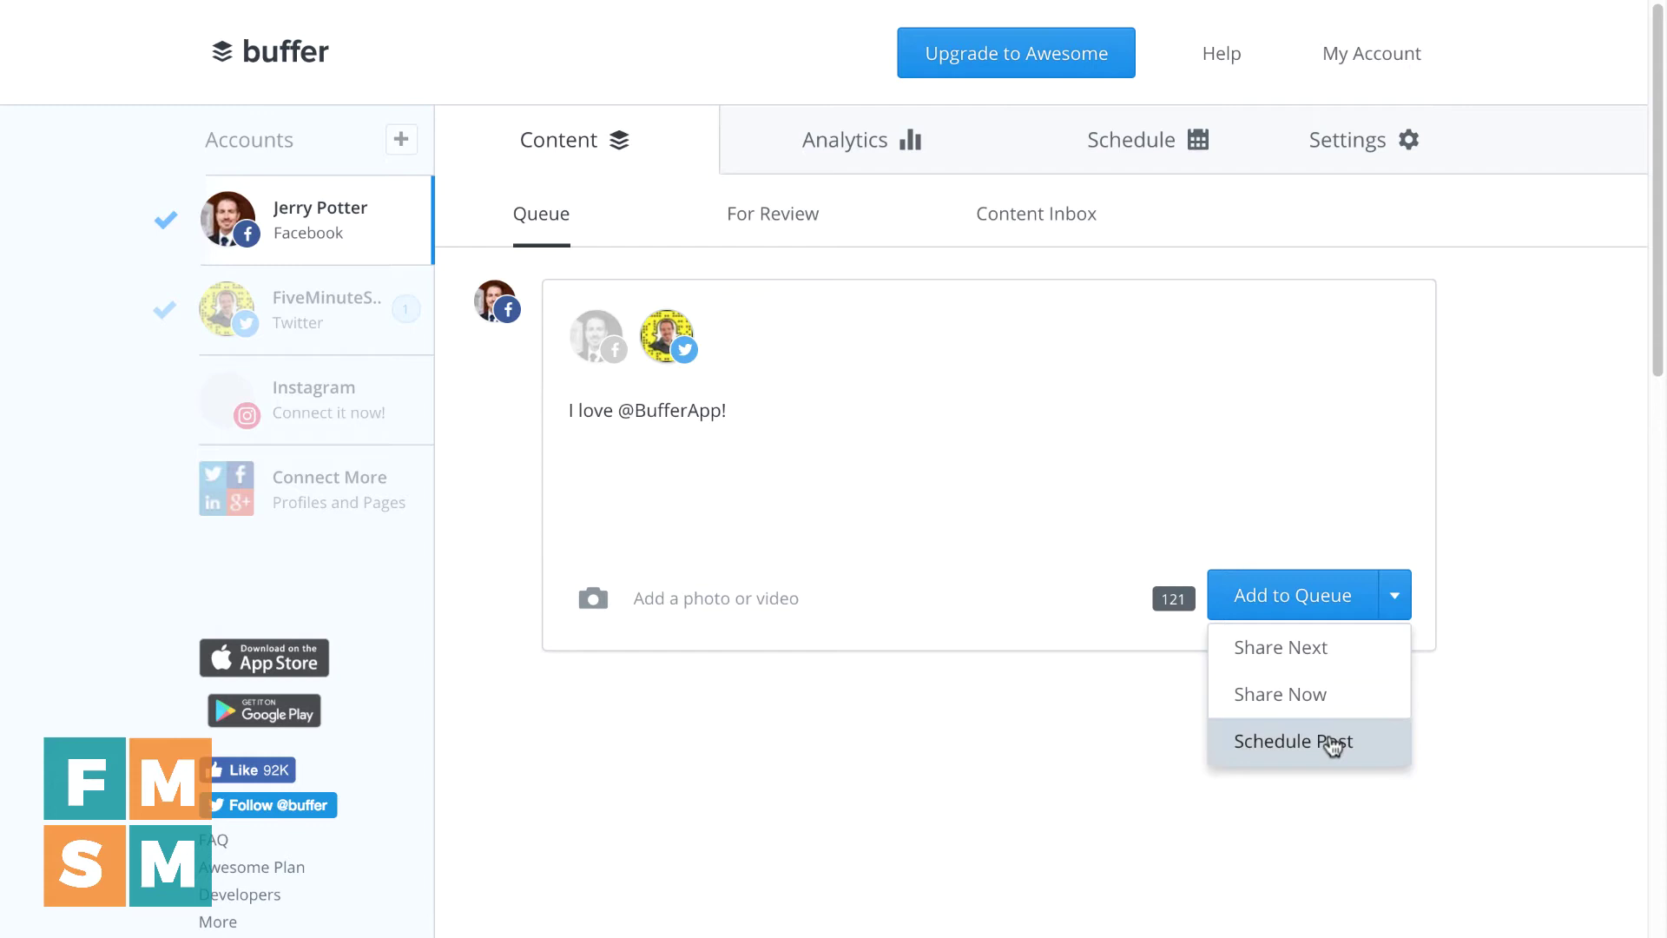
{"action": "left_click", "coordinate": [1094, 431]}
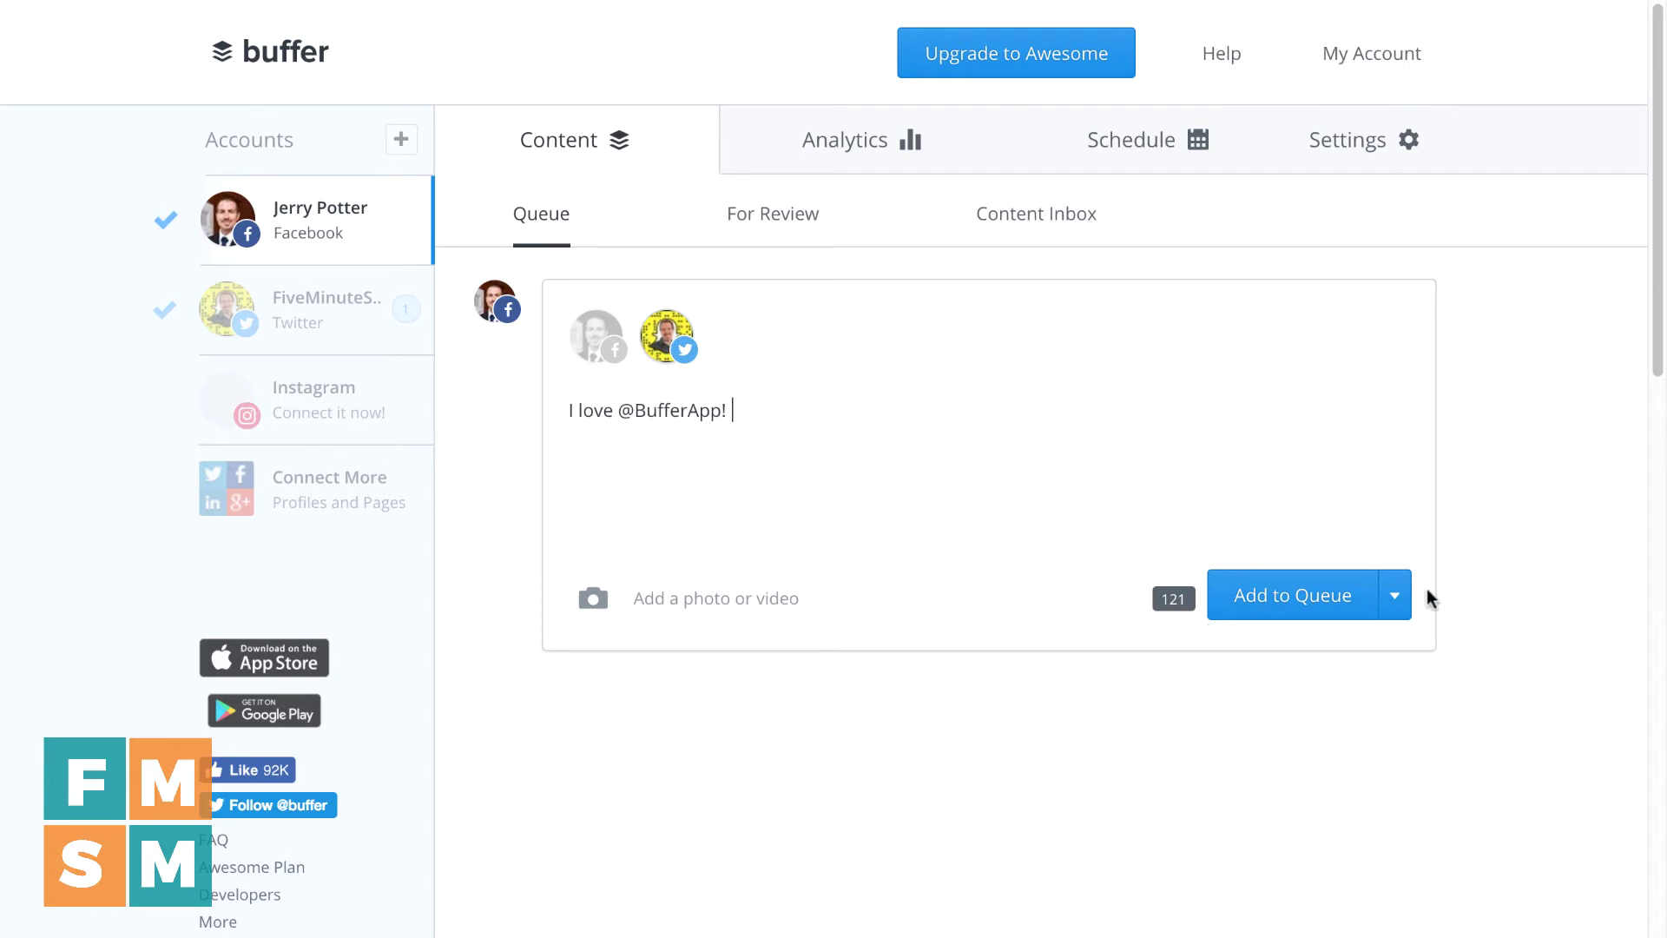
{"action": "left_click", "coordinate": [1313, 599]}
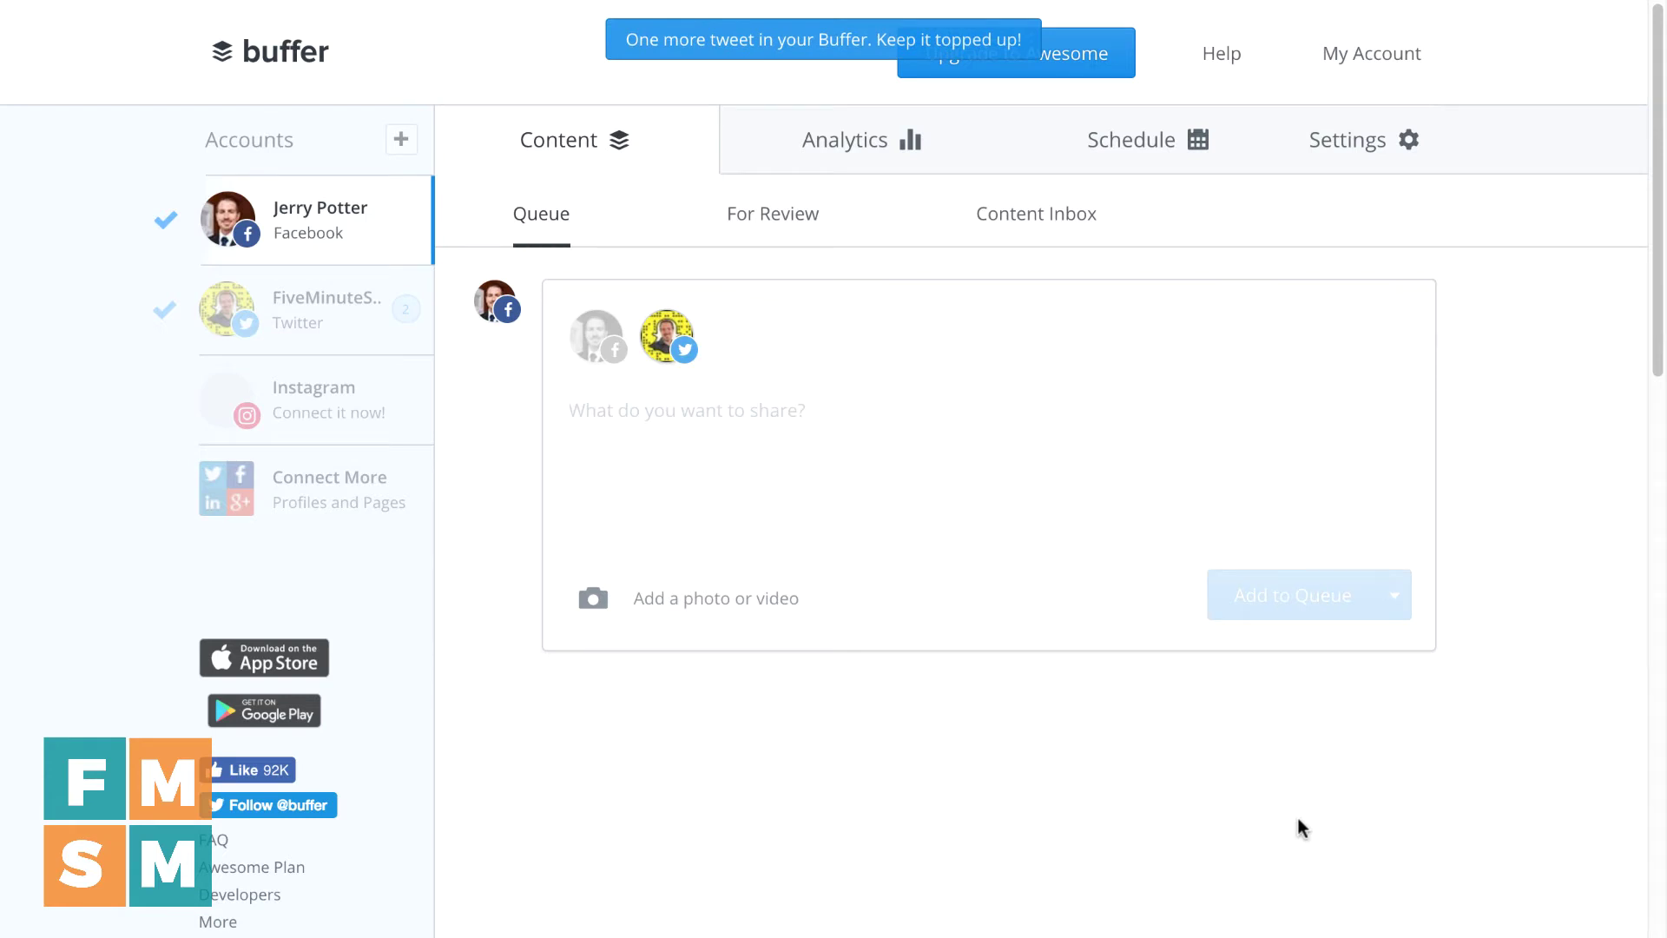
{"action": "type", "text": "Teww"}
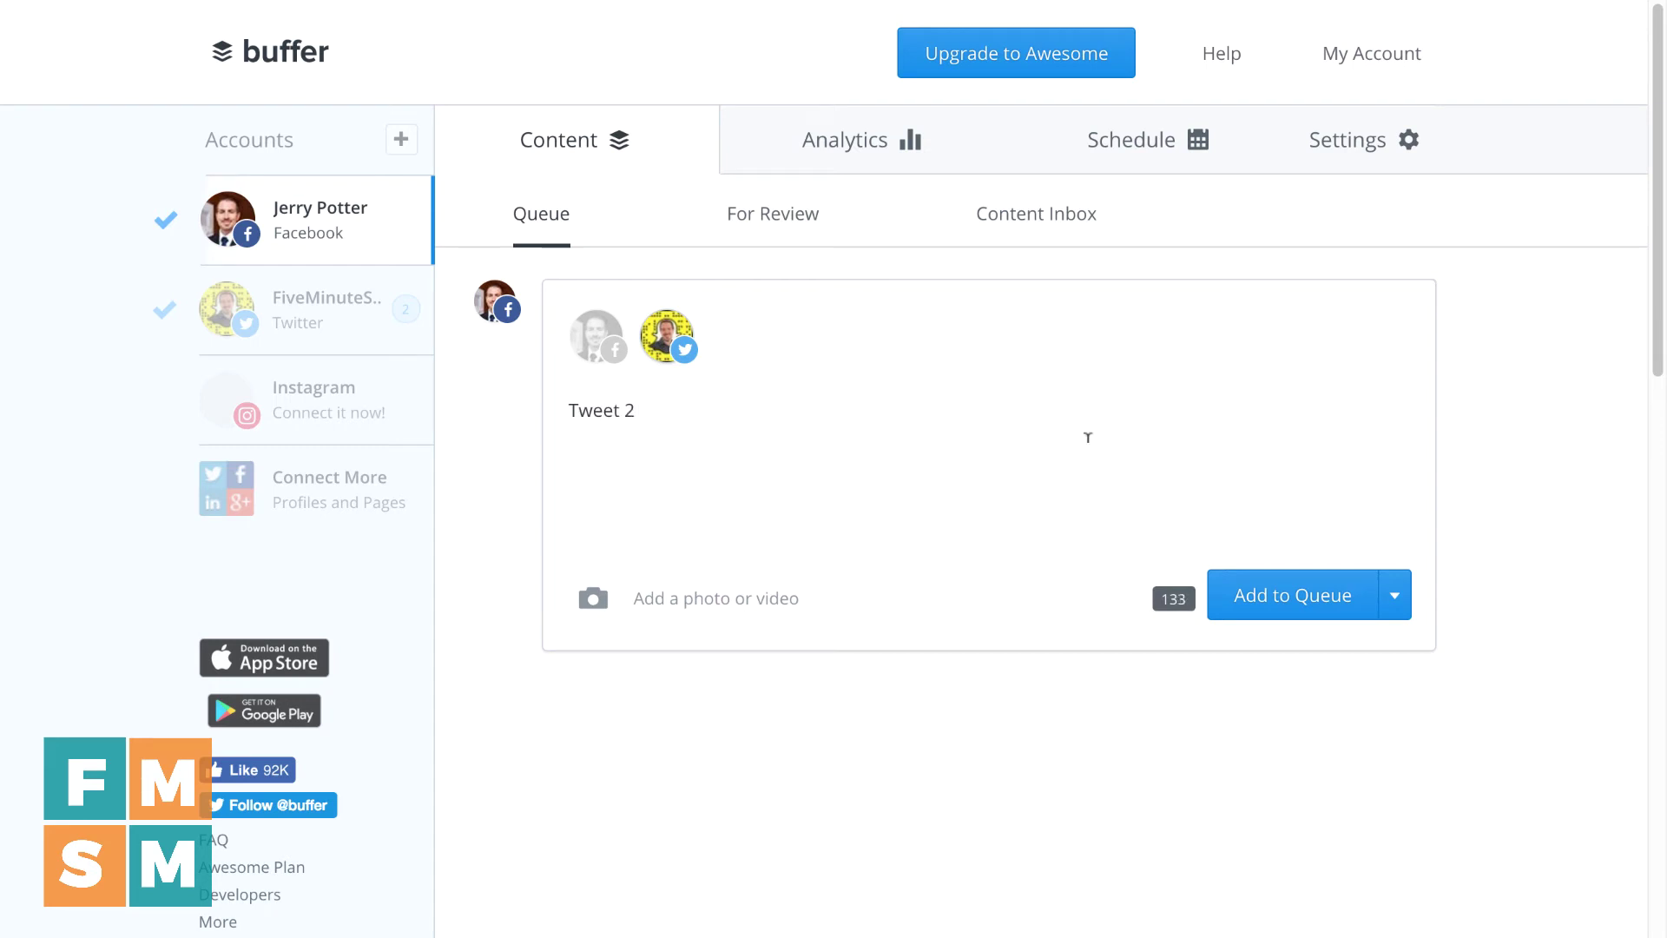
{"action": "left_click", "coordinate": [1284, 595]}
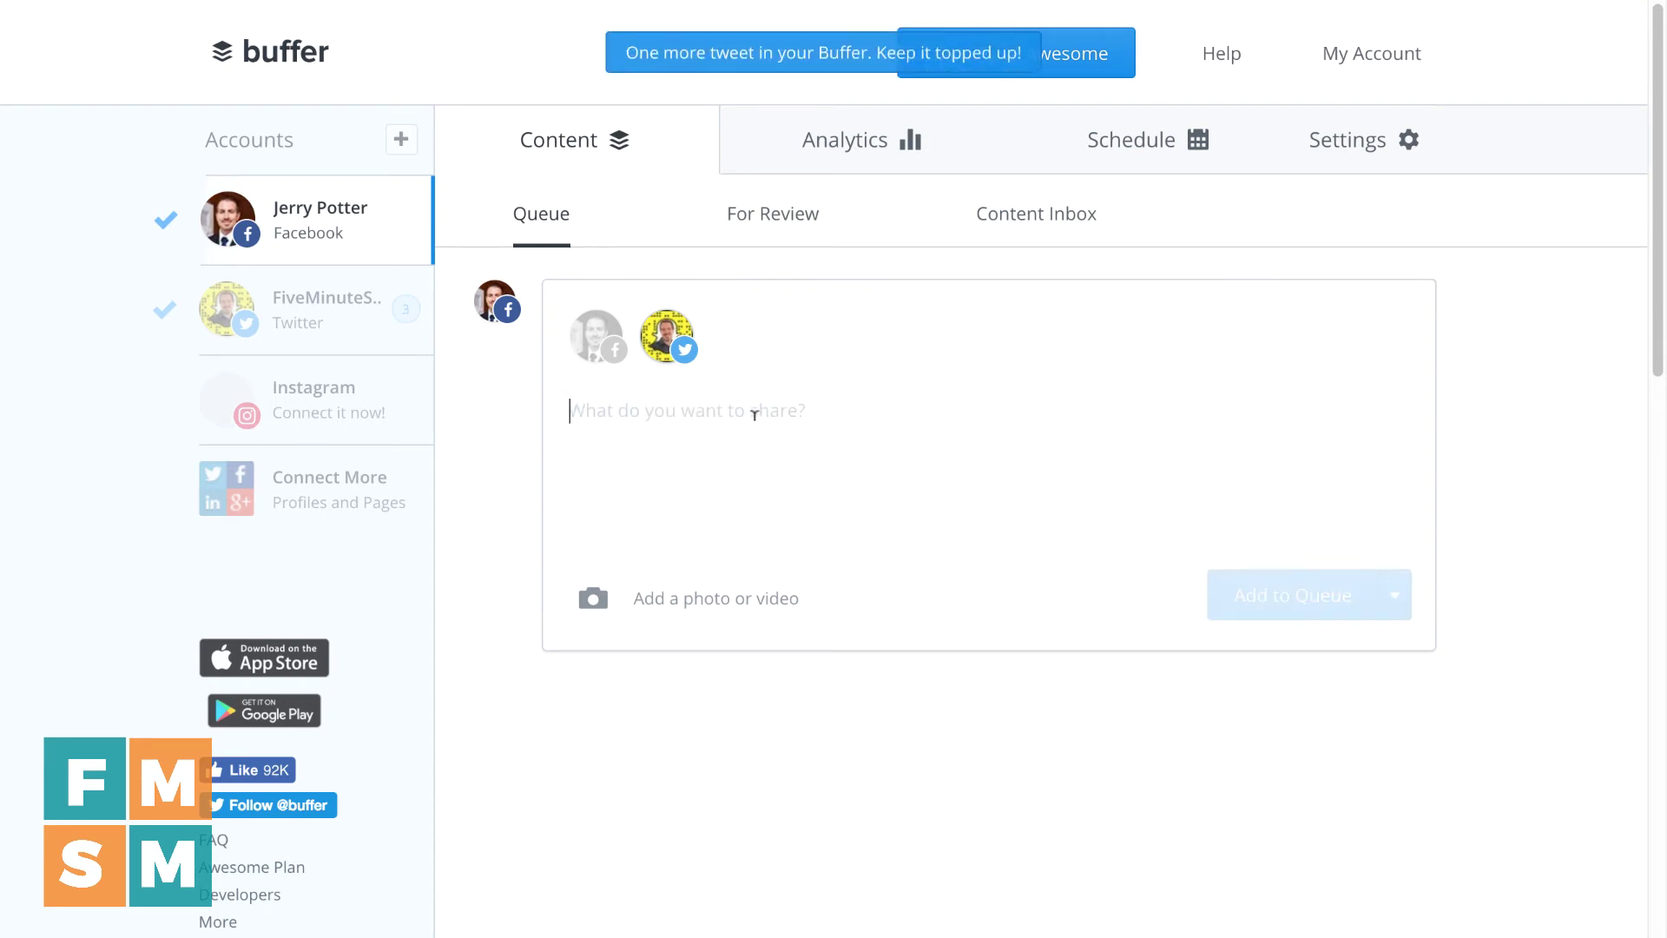
{"action": "type", "text": "Tweet 3"}
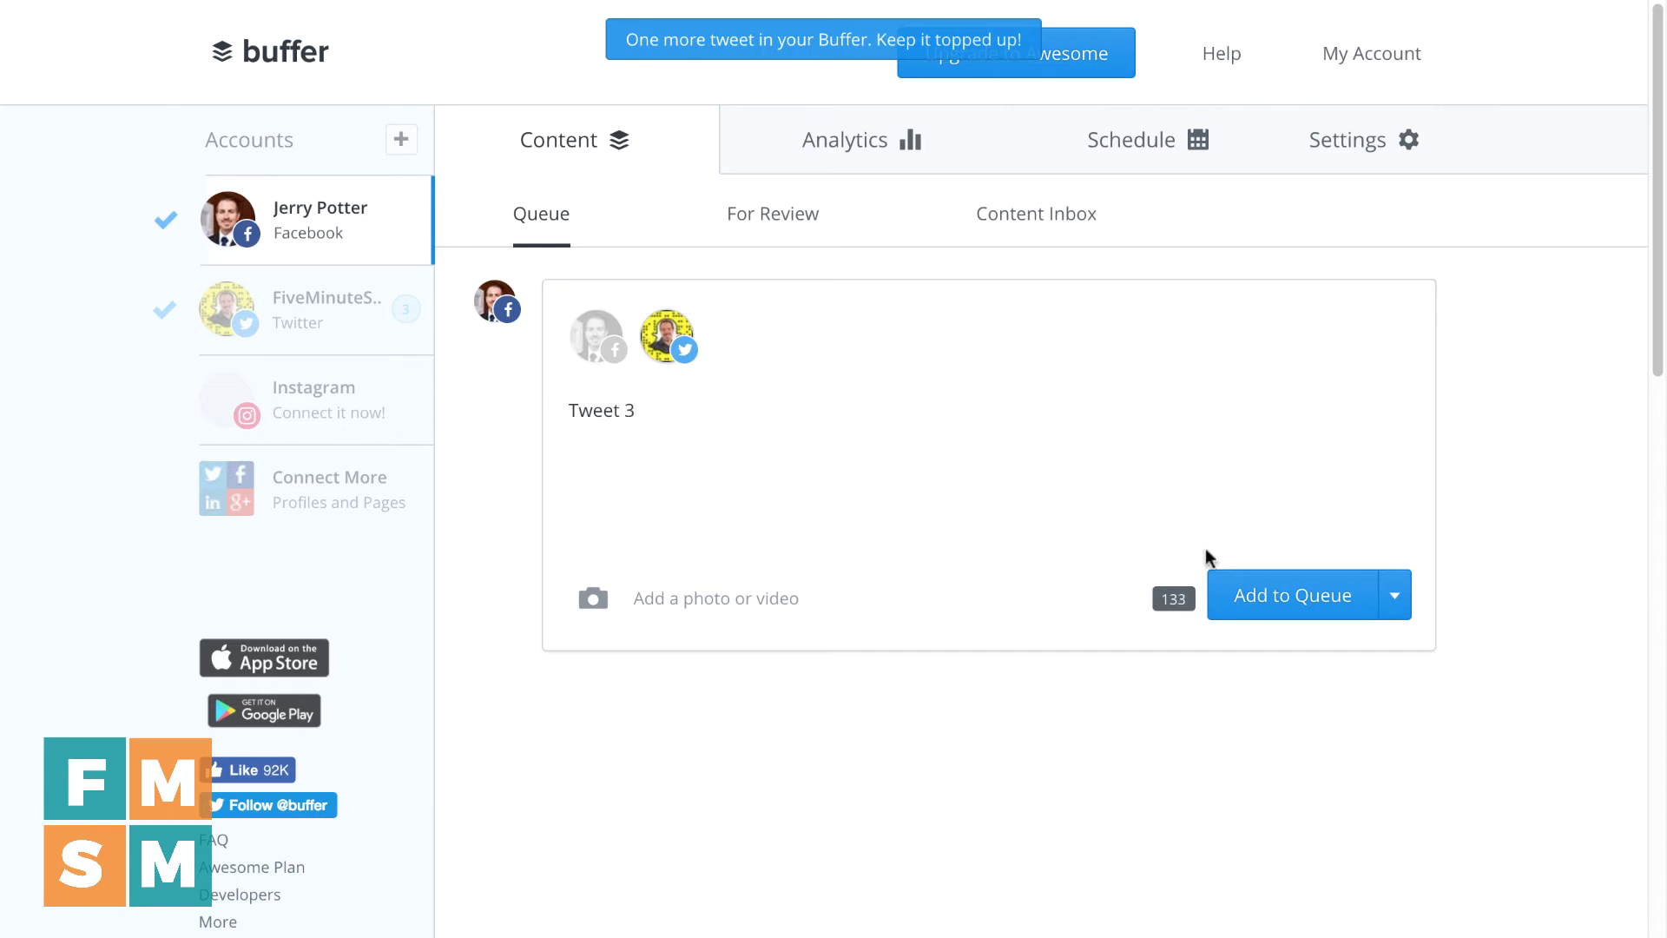
{"action": "left_click", "coordinate": [1265, 592]}
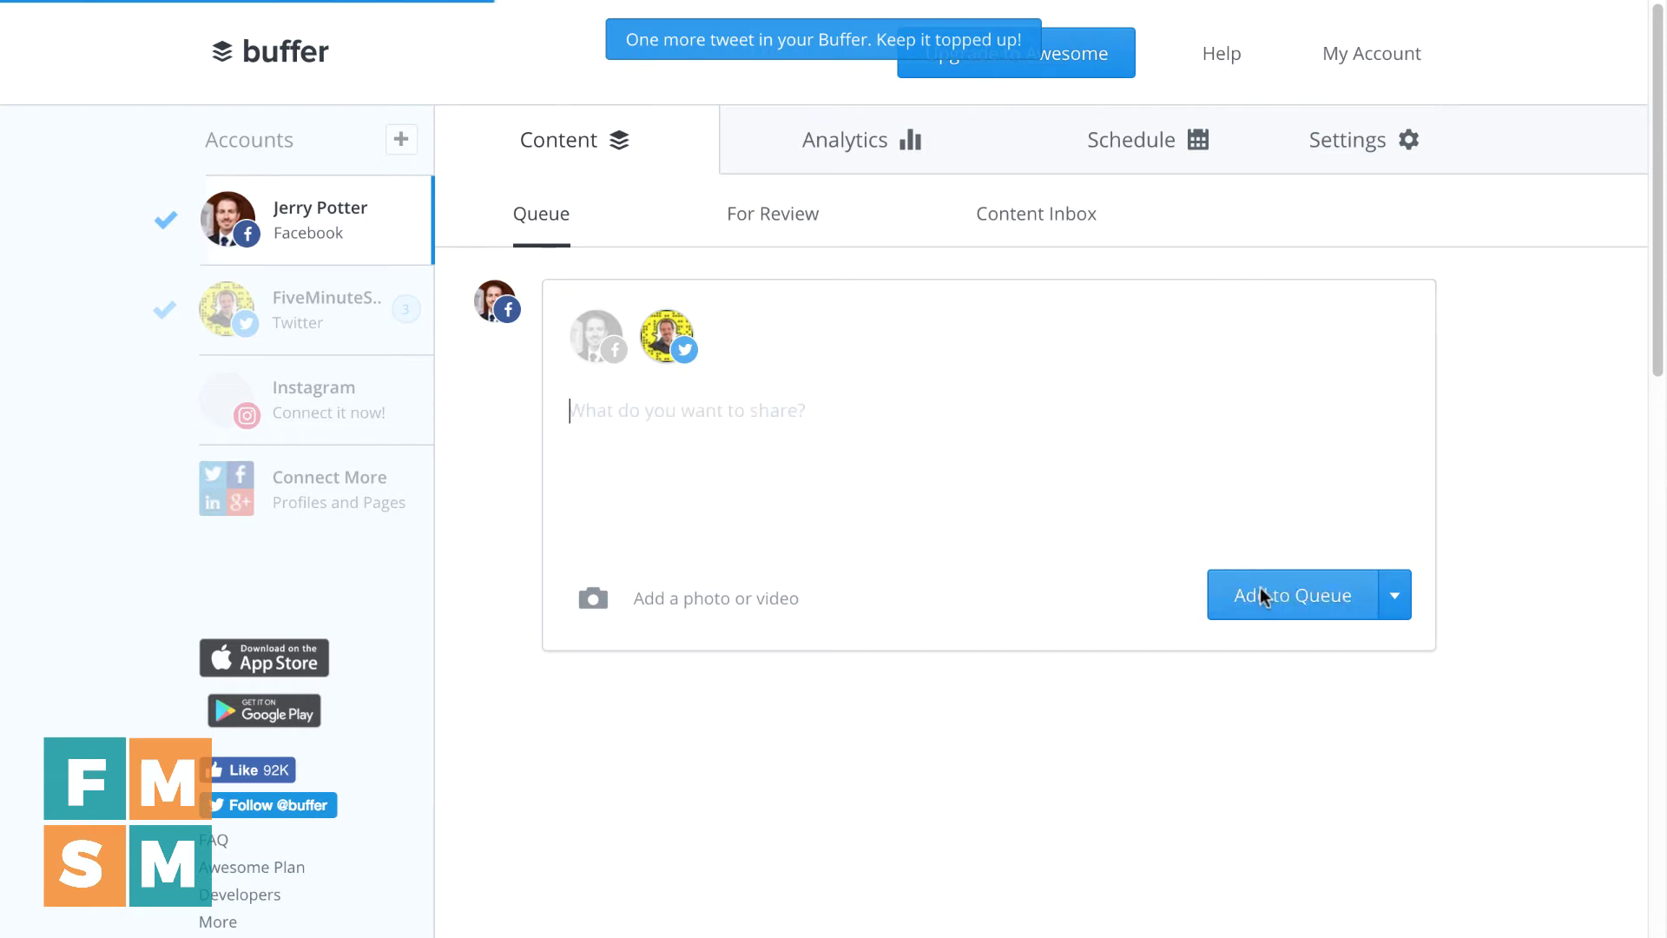
{"action": "left_click", "coordinate": [1546, 429]}
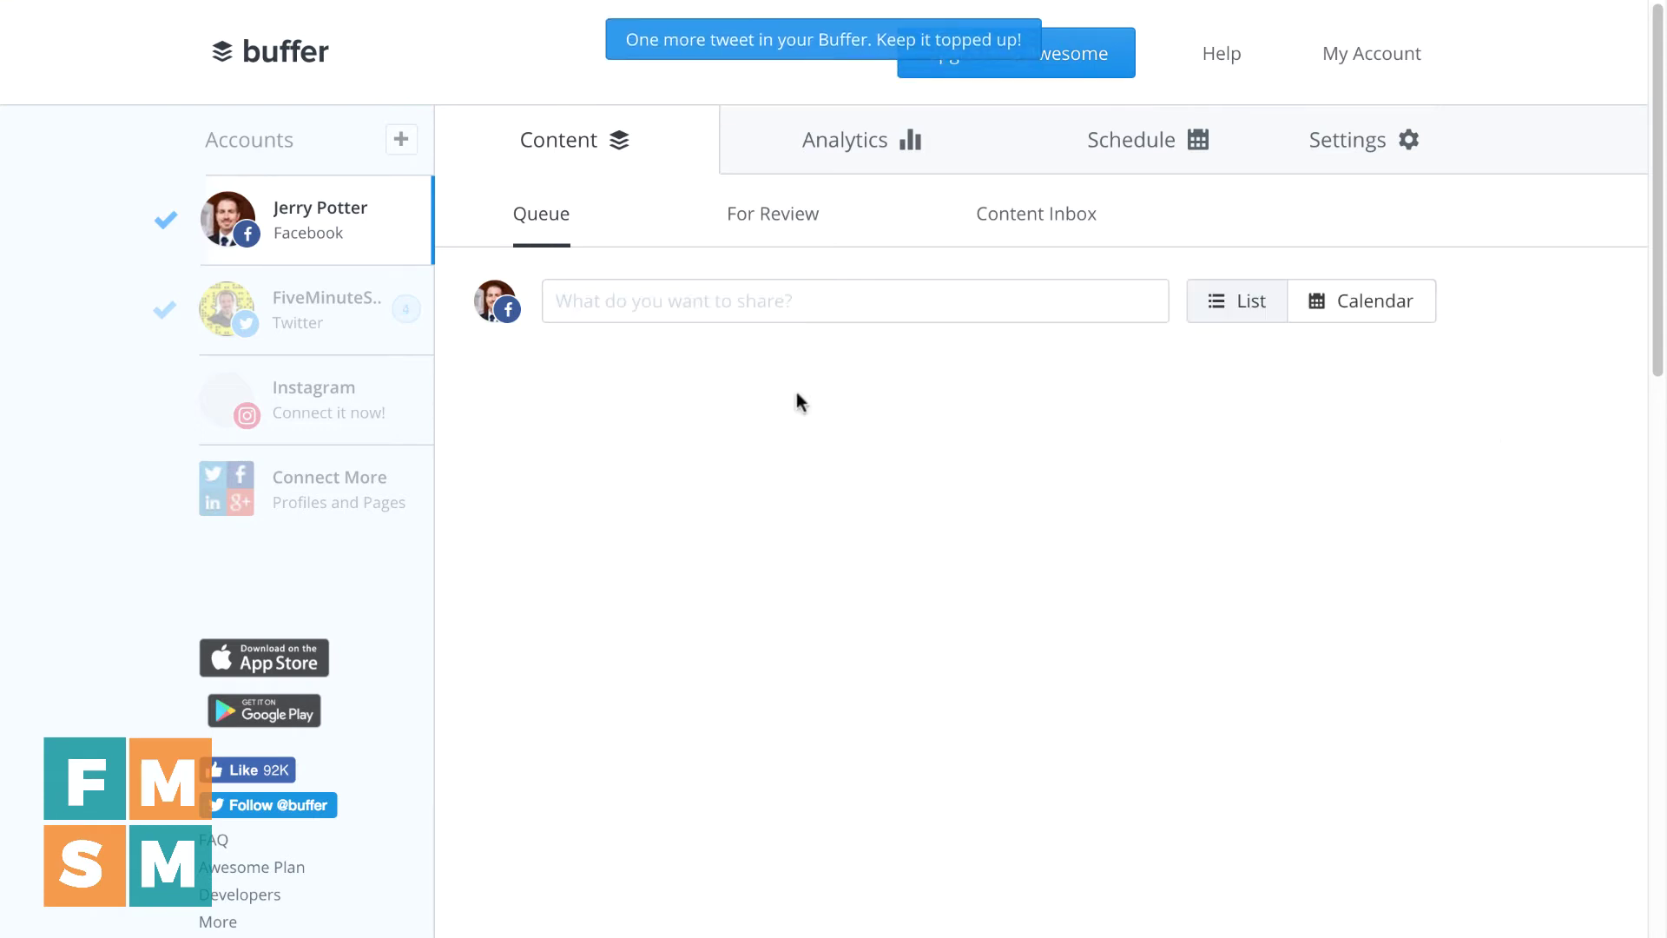
{"action": "left_click", "coordinate": [290, 316]}
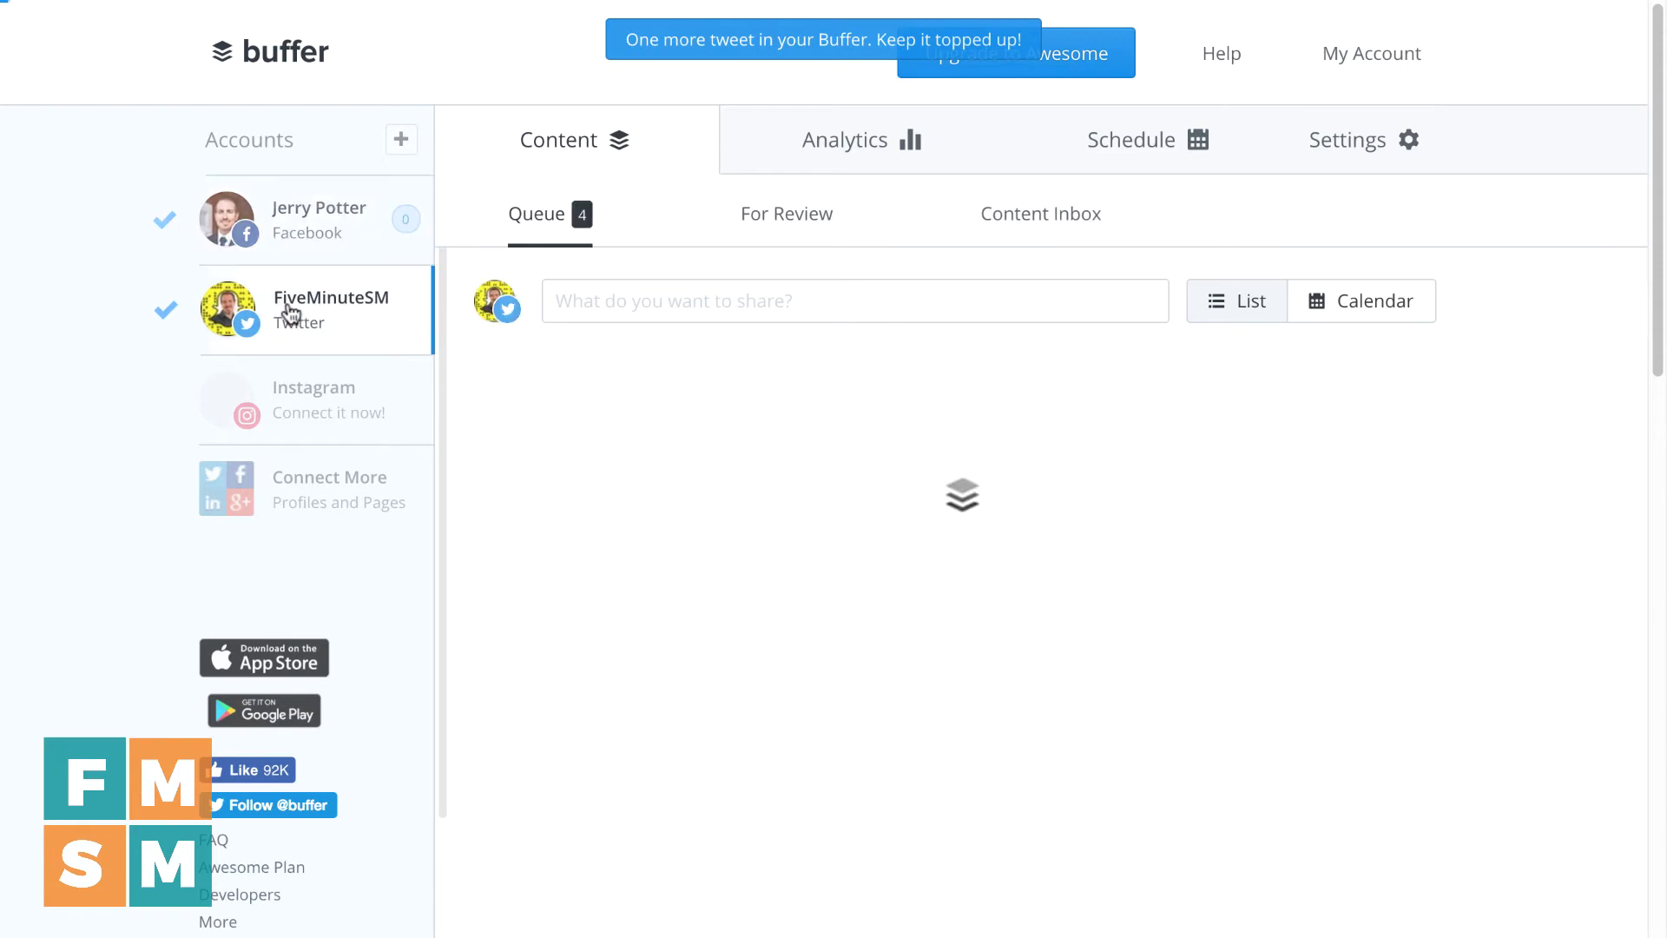
{"action": "left_click", "coordinate": [640, 507]}
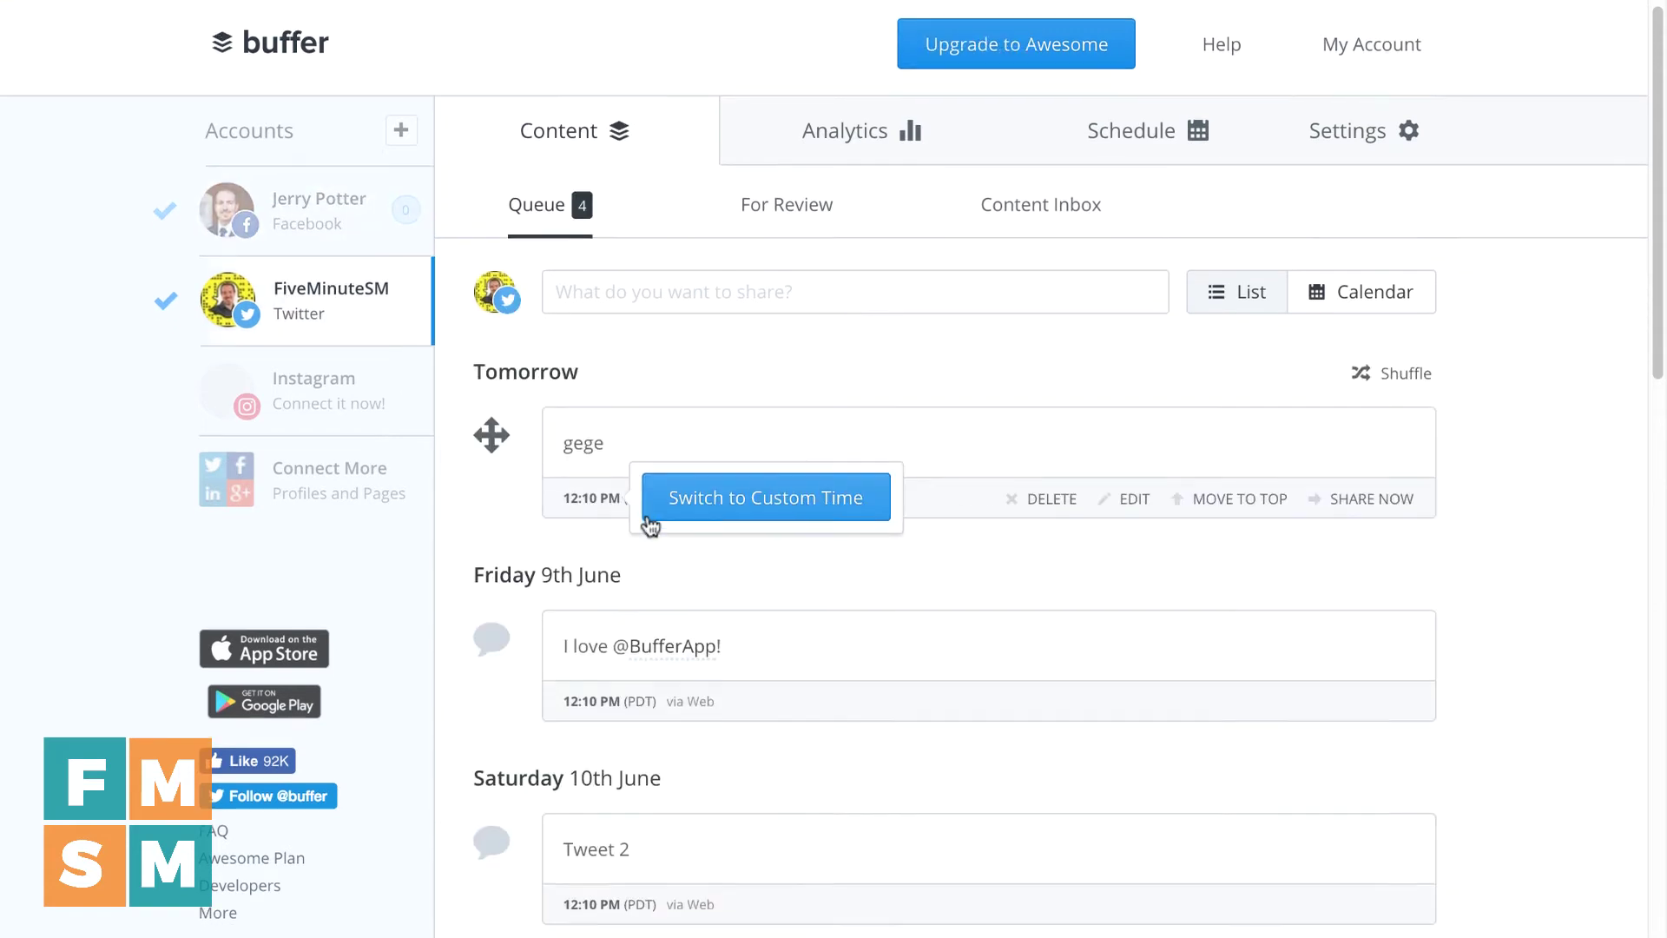
{"action": "scroll", "coordinate": [655, 528], "scroll_direction": "down", "scroll_amount": 5}
{"action": "scroll", "coordinate": [649, 525], "scroll_direction": "up", "scroll_amount": 1}
{"action": "scroll", "coordinate": [650, 525], "scroll_direction": "up", "scroll_amount": 4}
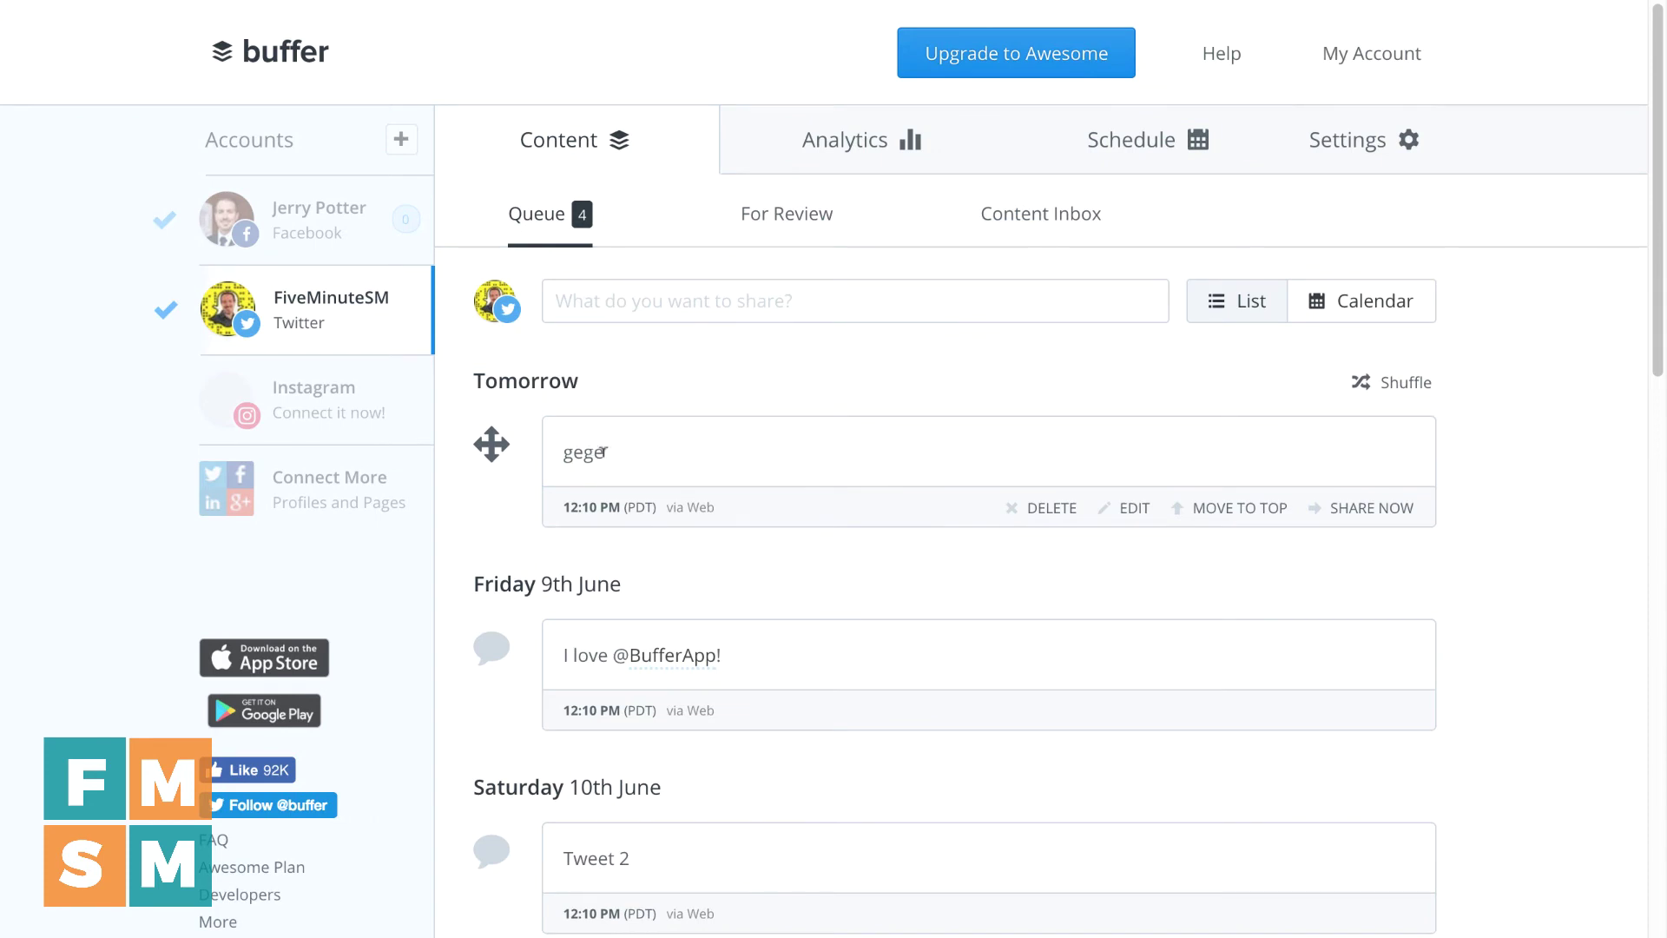
{"action": "scroll", "coordinate": [650, 440], "scroll_direction": "down", "scroll_amount": 2}
{"action": "scroll", "coordinate": [677, 547], "scroll_direction": "down", "scroll_amount": 4}
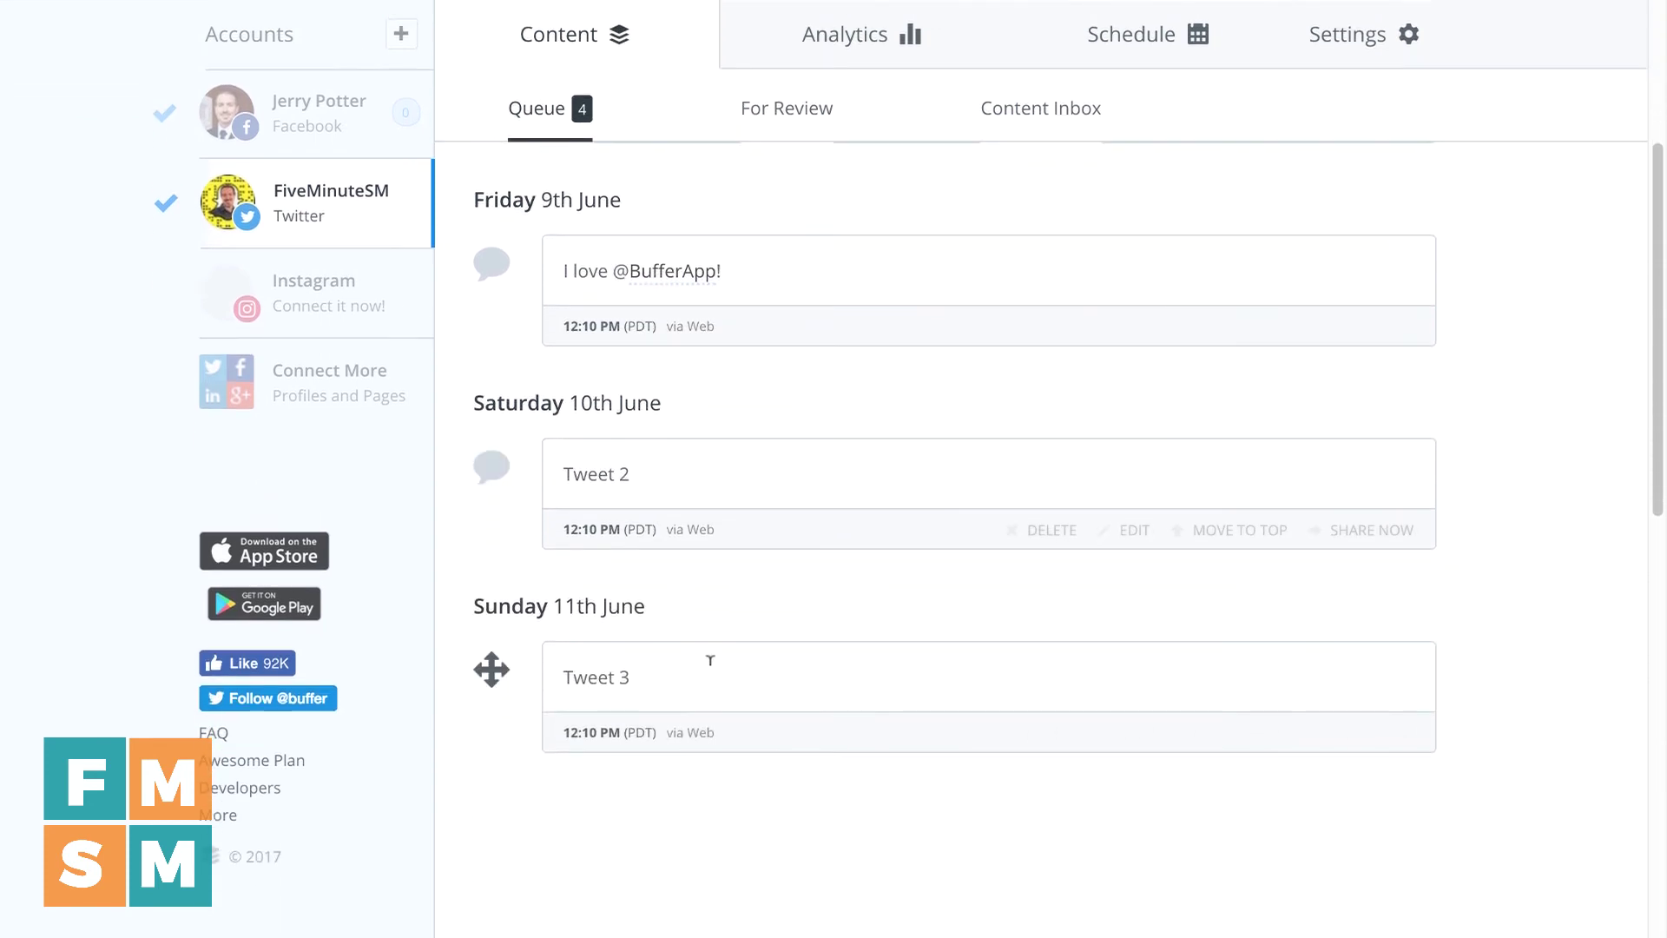
{"action": "scroll", "coordinate": [707, 667], "scroll_direction": "up", "scroll_amount": 4}
{"action": "scroll", "coordinate": [706, 671], "scroll_direction": "up", "scroll_amount": 2}
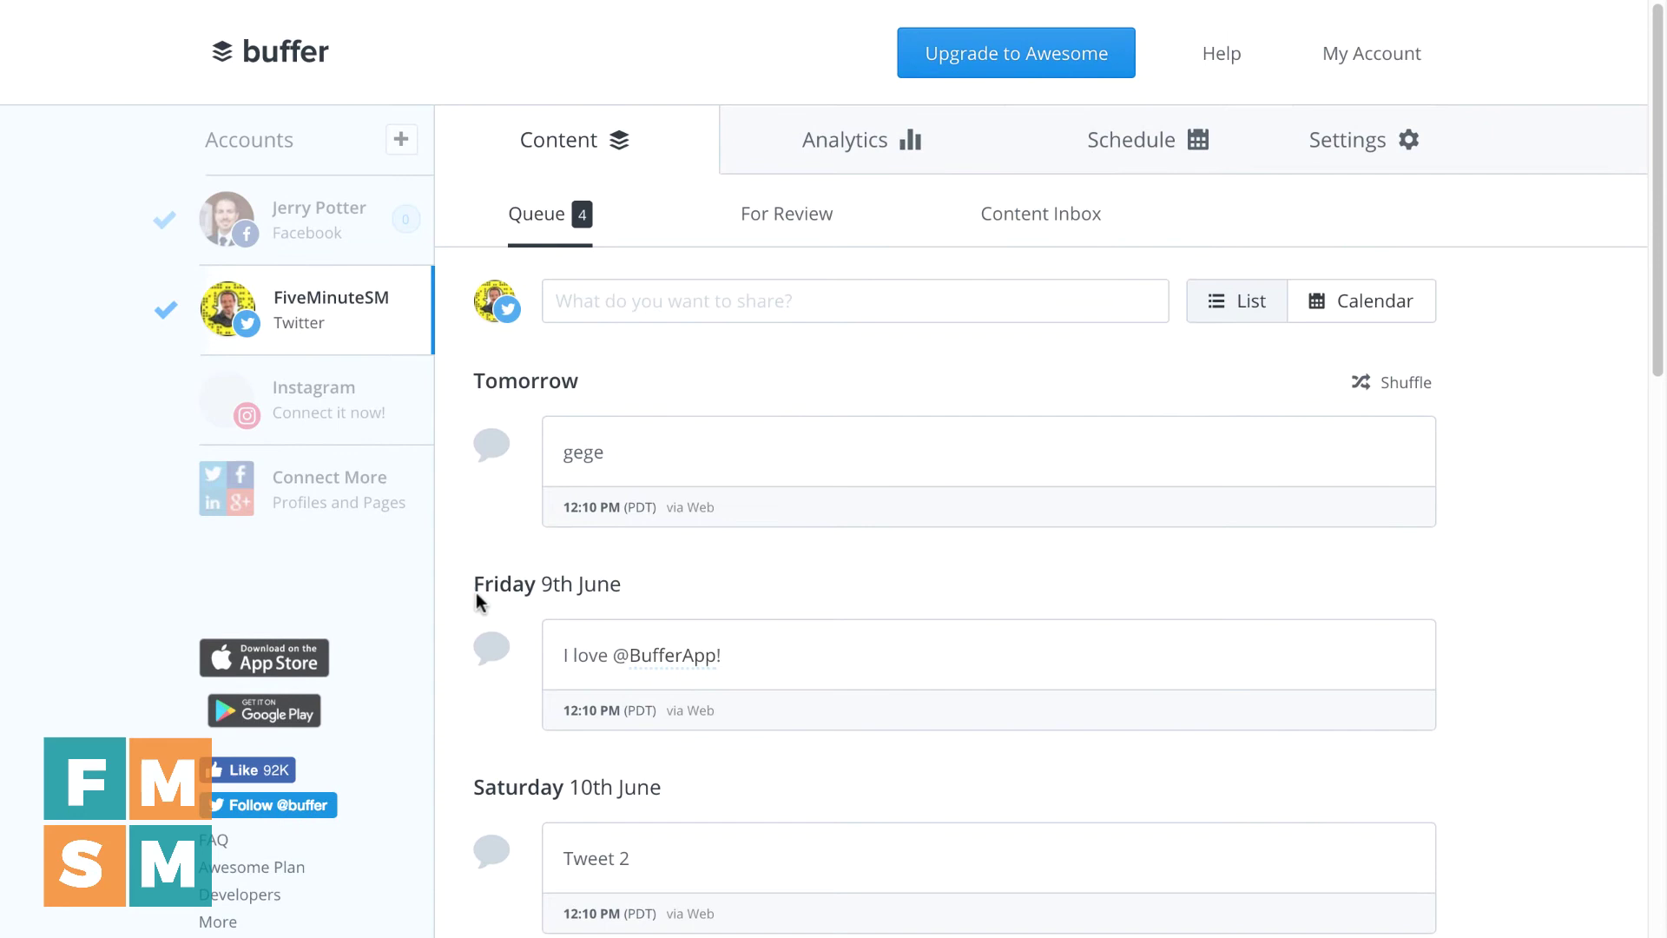
{"action": "left_click_drag", "start_coordinate": [490, 648], "coordinate": [477, 454]}
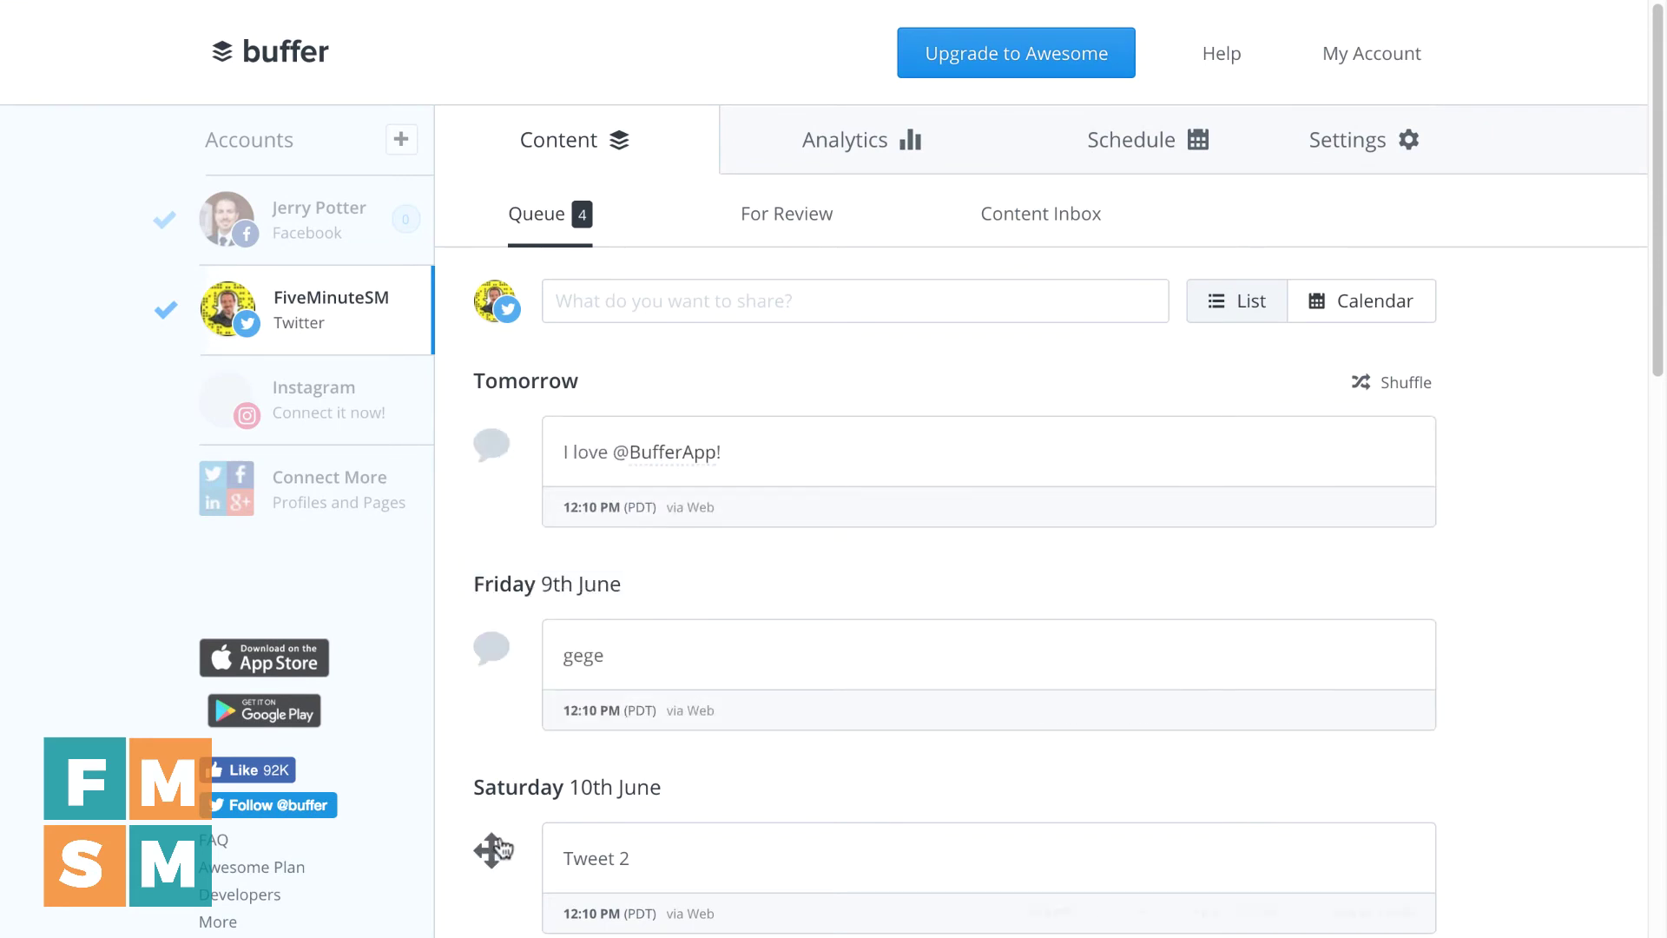
{"action": "left_click_drag", "start_coordinate": [492, 850], "coordinate": [484, 634]}
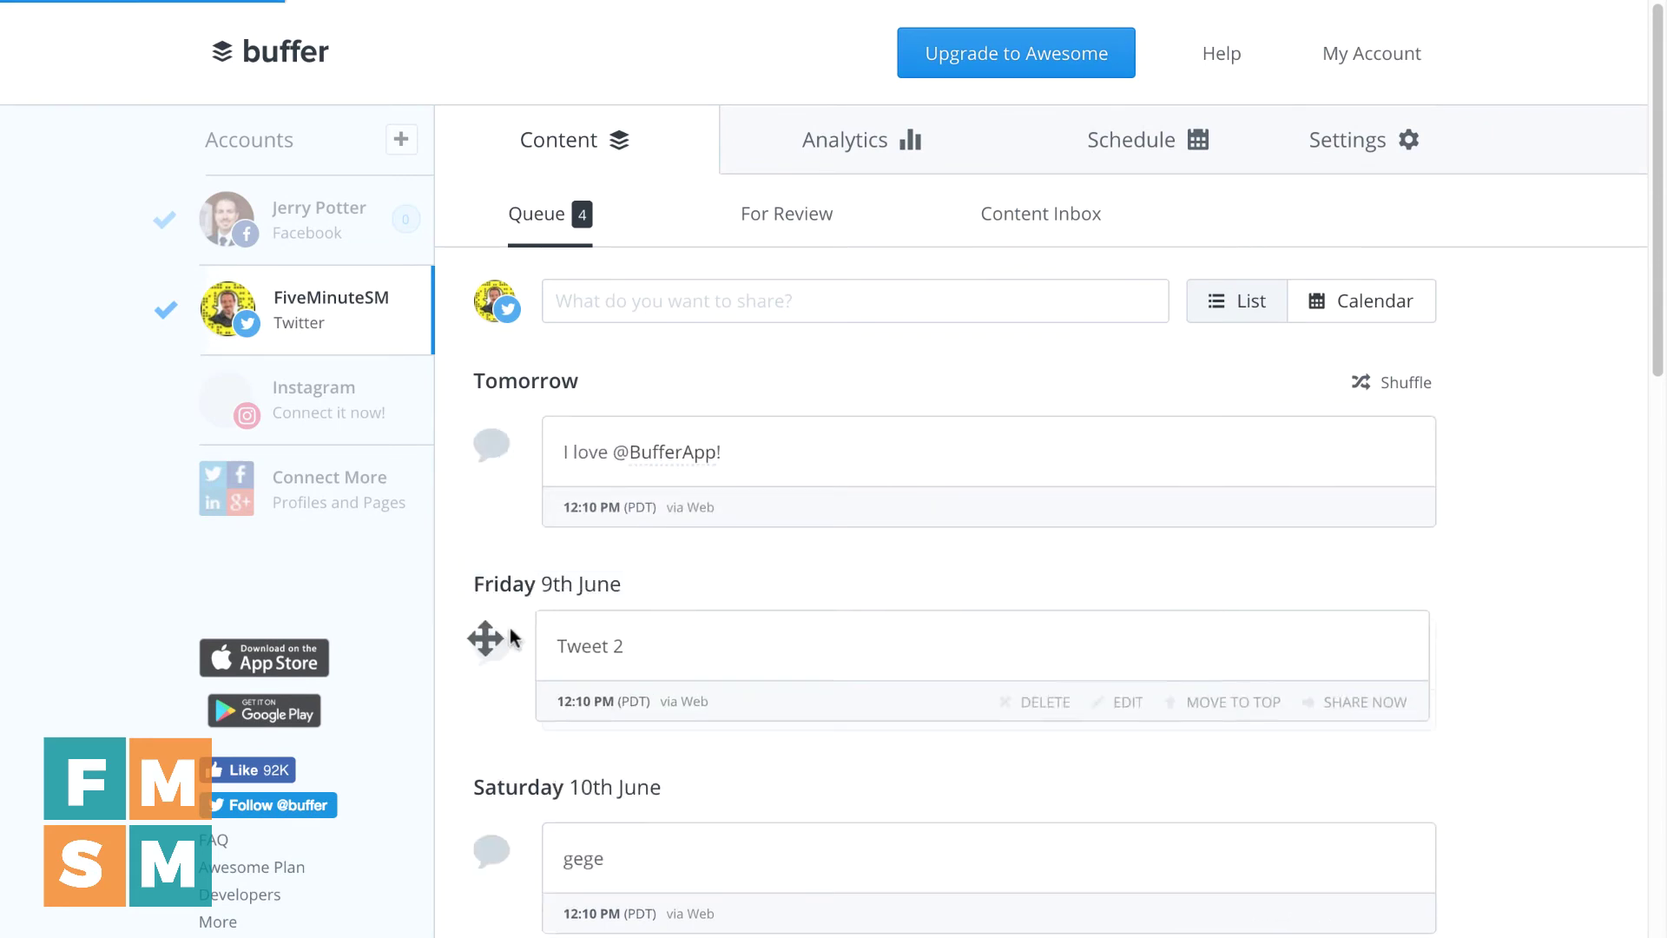
{"action": "left_click", "coordinate": [797, 440]}
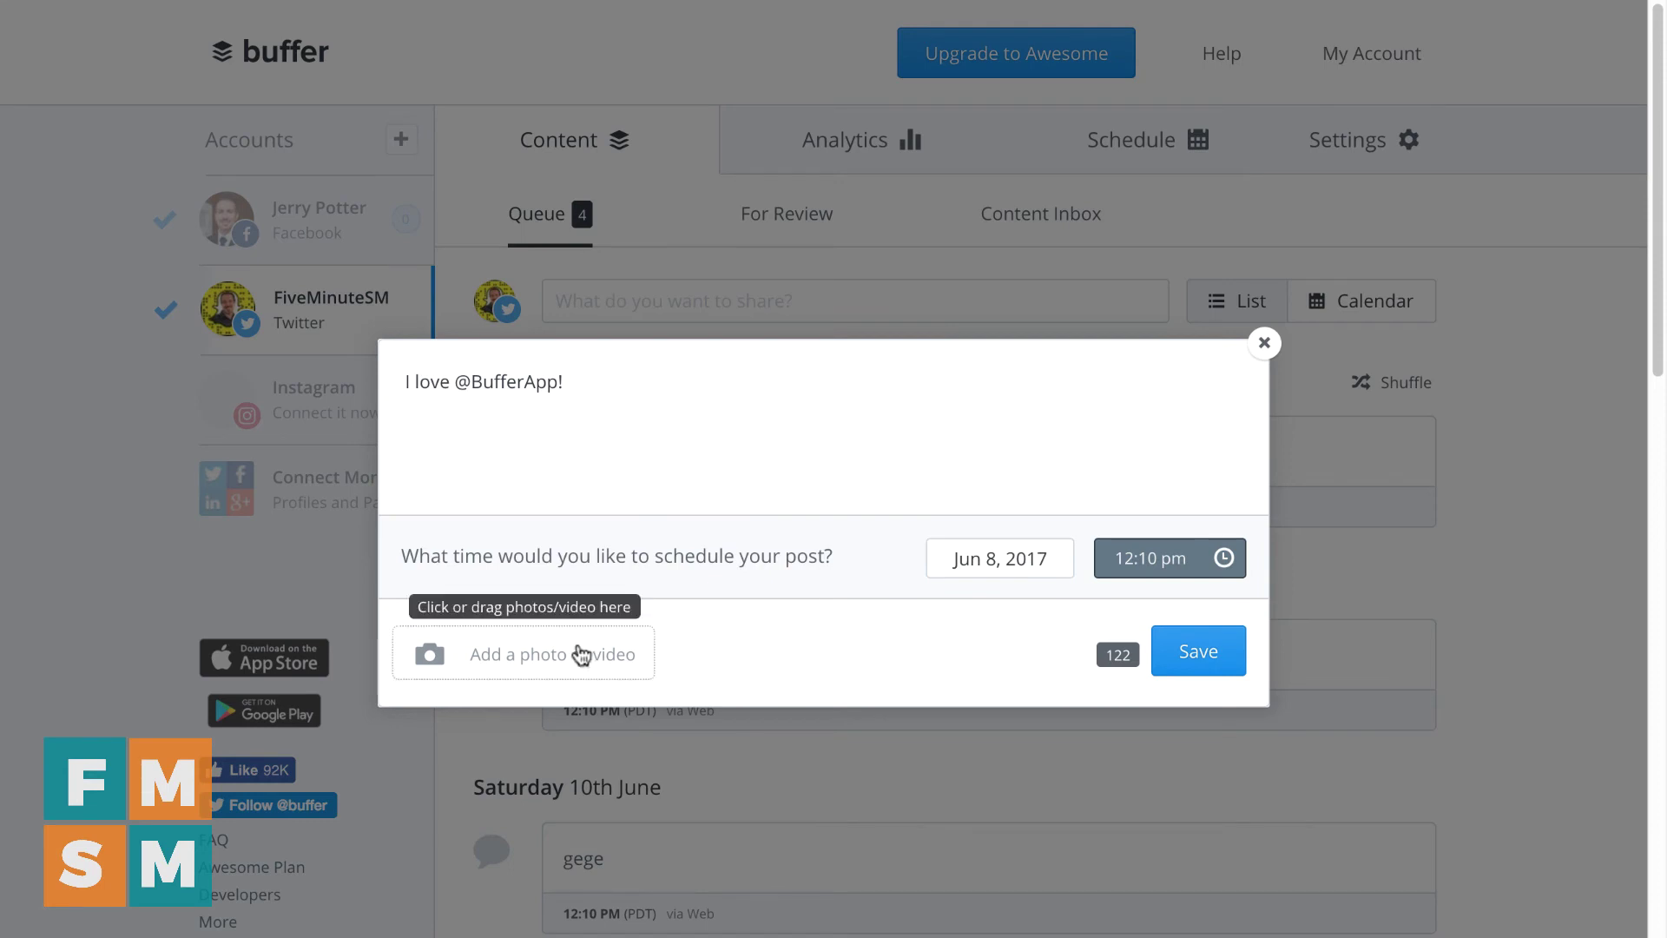
{"action": "left_click", "coordinate": [582, 654]}
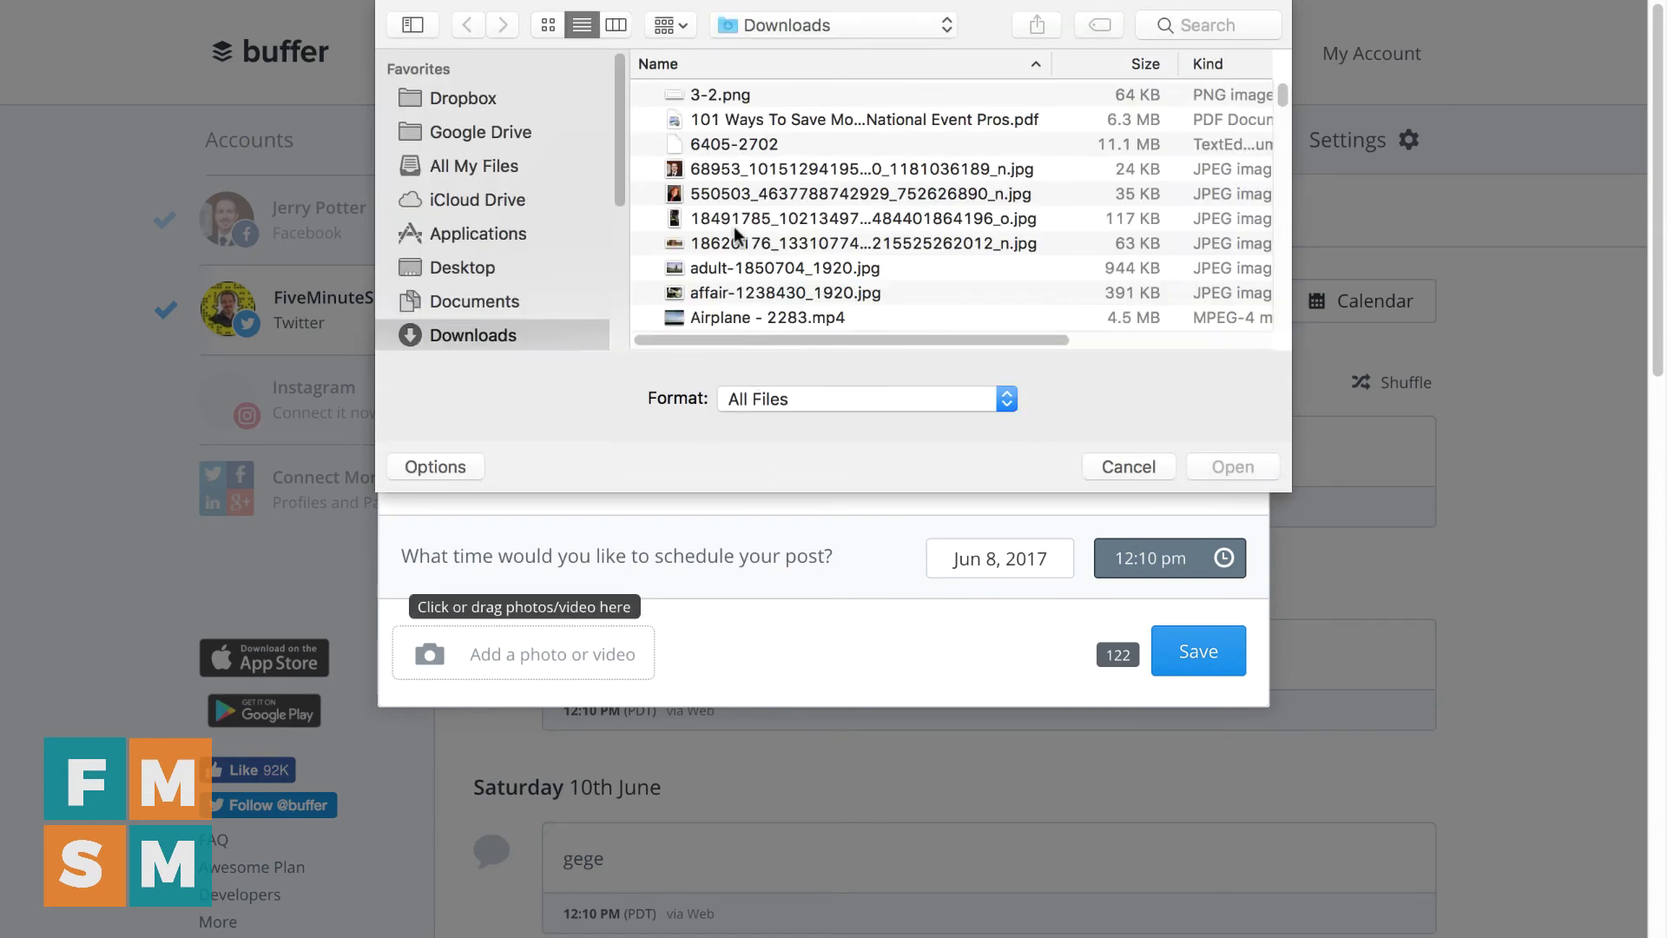
{"action": "double_click", "coordinate": [766, 165]}
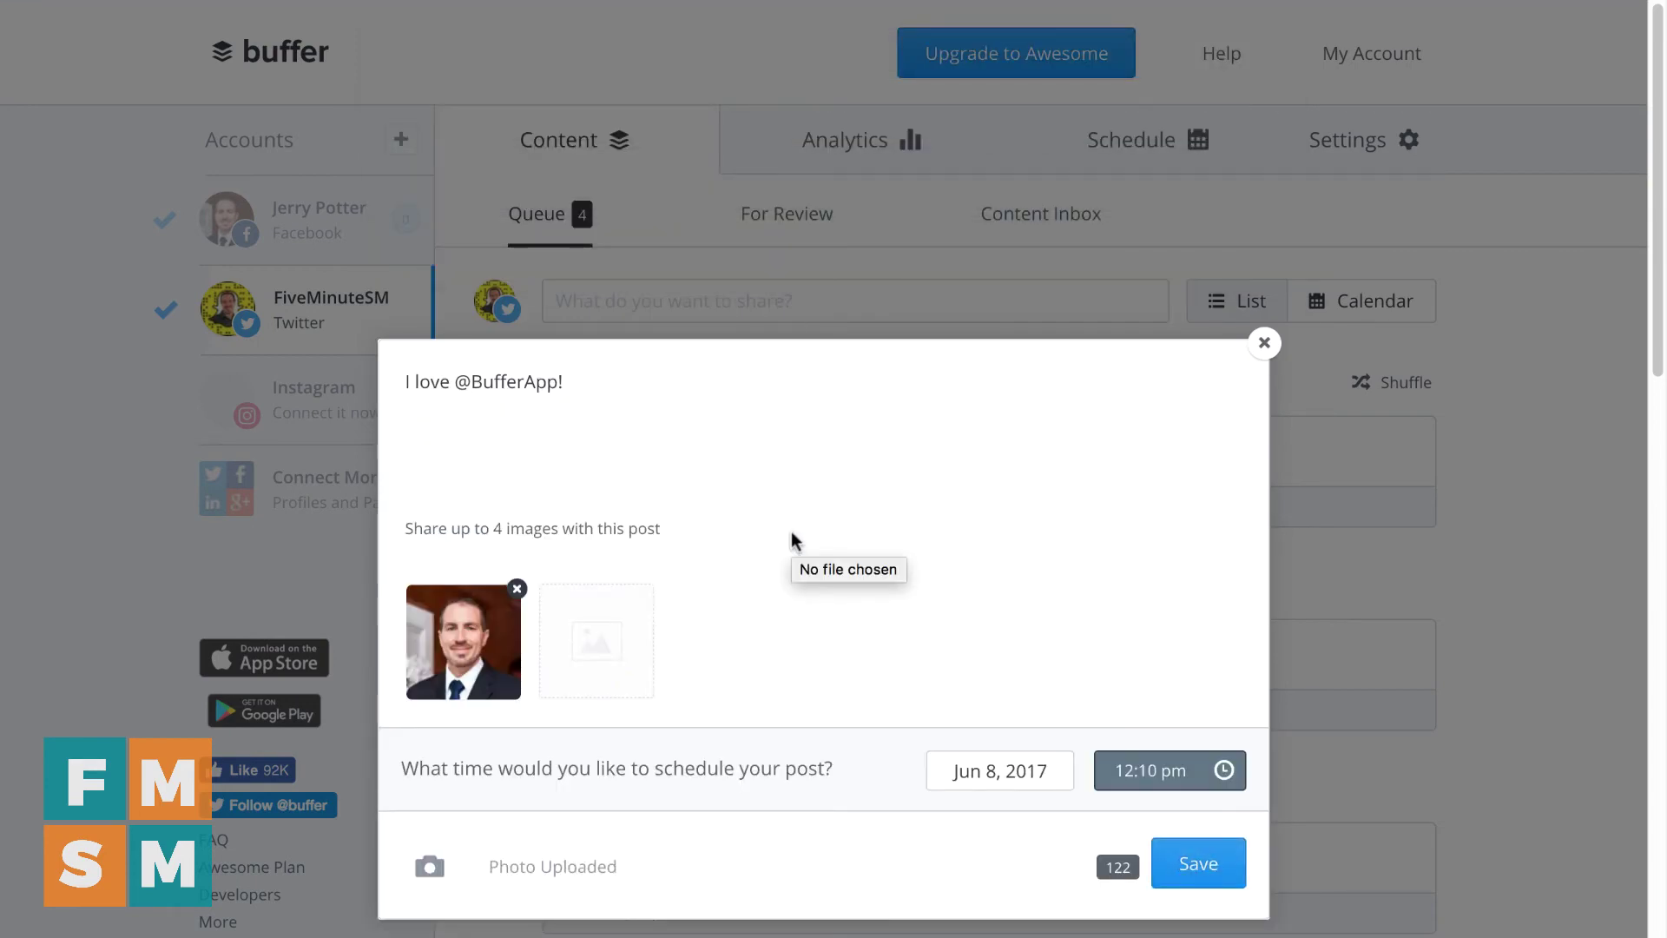
{"action": "left_click", "coordinate": [517, 589]}
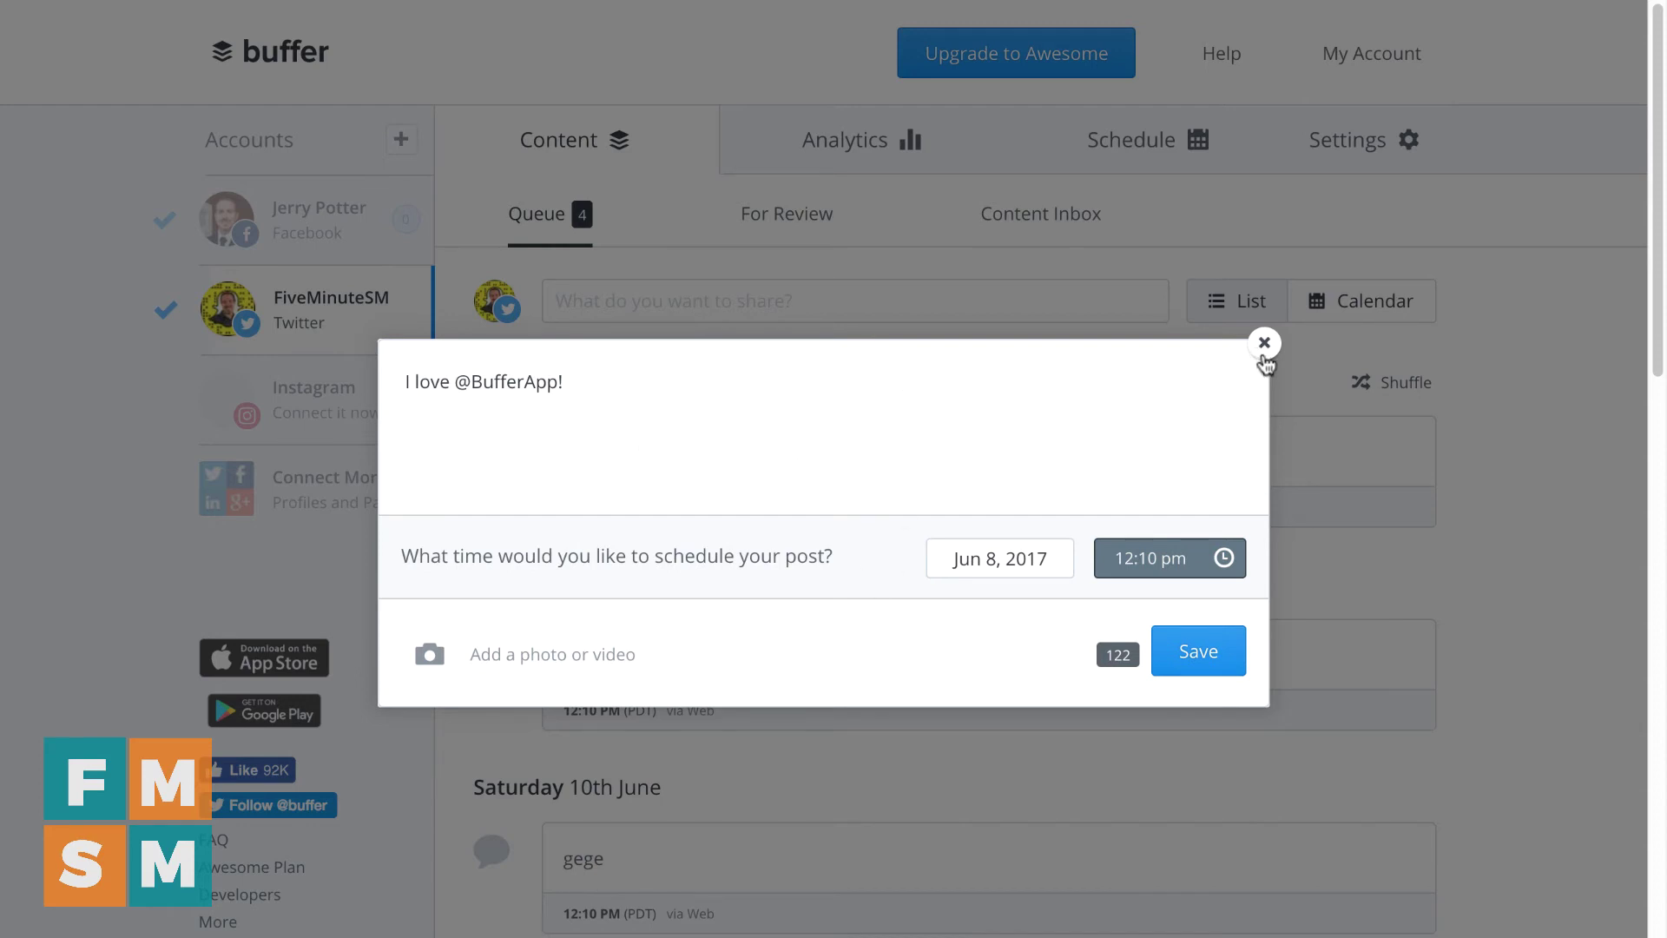
{"action": "left_click", "coordinate": [1264, 344]}
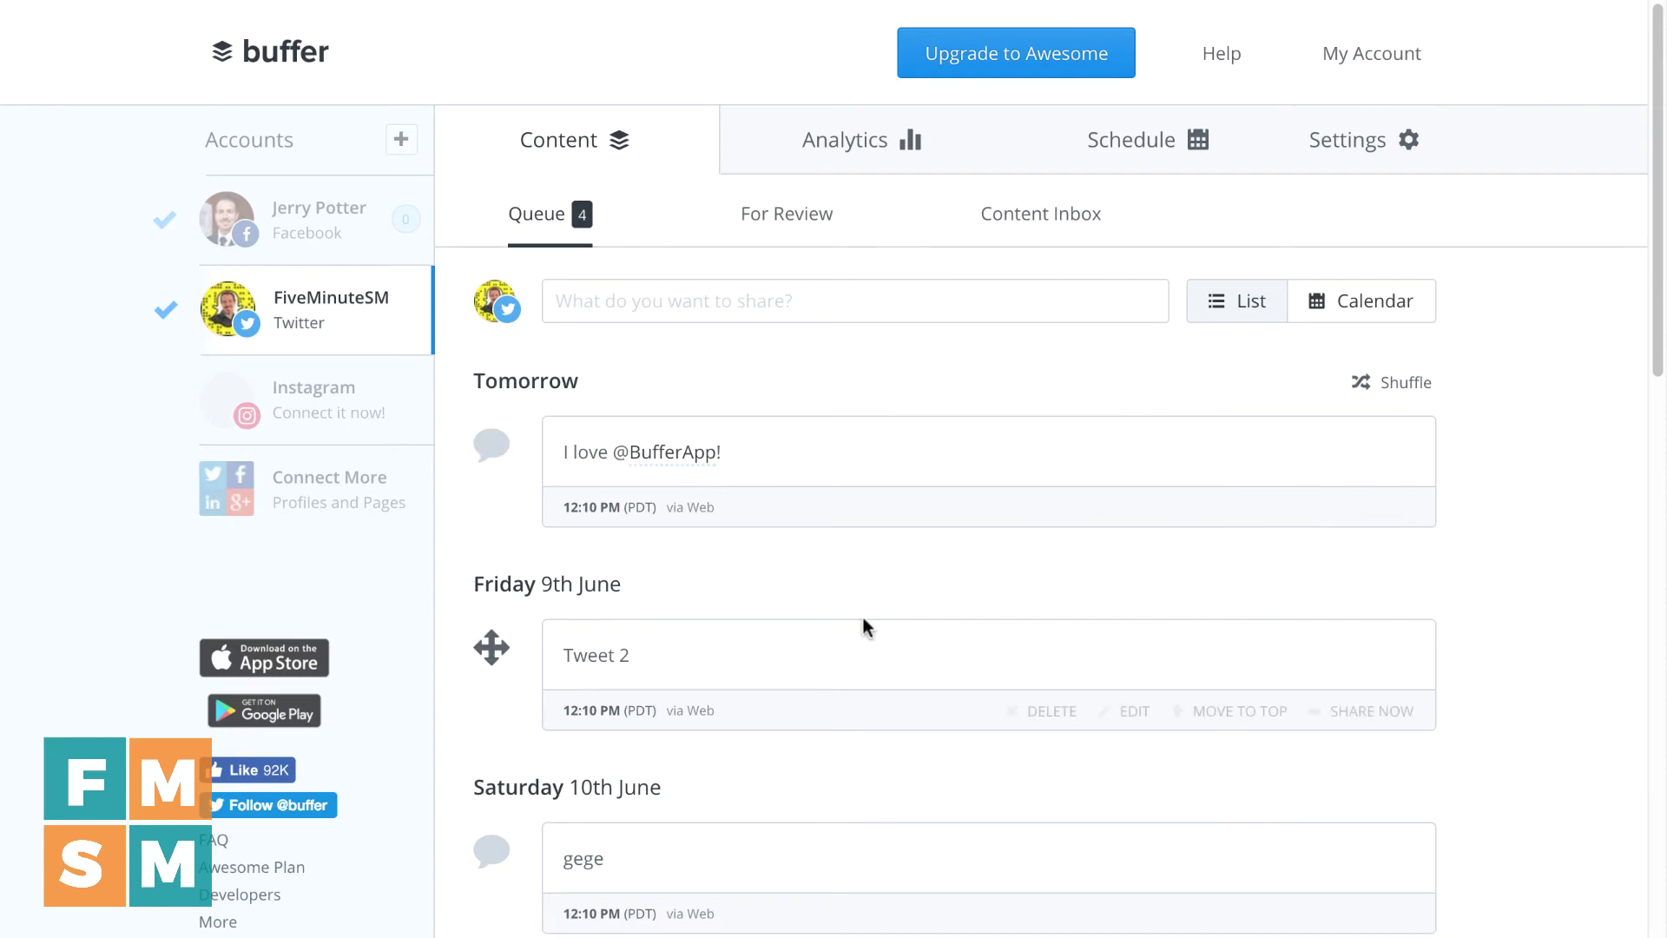
{"action": "scroll", "coordinate": [659, 473], "scroll_direction": "down", "scroll_amount": 1}
{"action": "scroll", "coordinate": [661, 469], "scroll_direction": "down", "scroll_amount": 2}
{"action": "scroll", "coordinate": [659, 469], "scroll_direction": "down", "scroll_amount": 2}
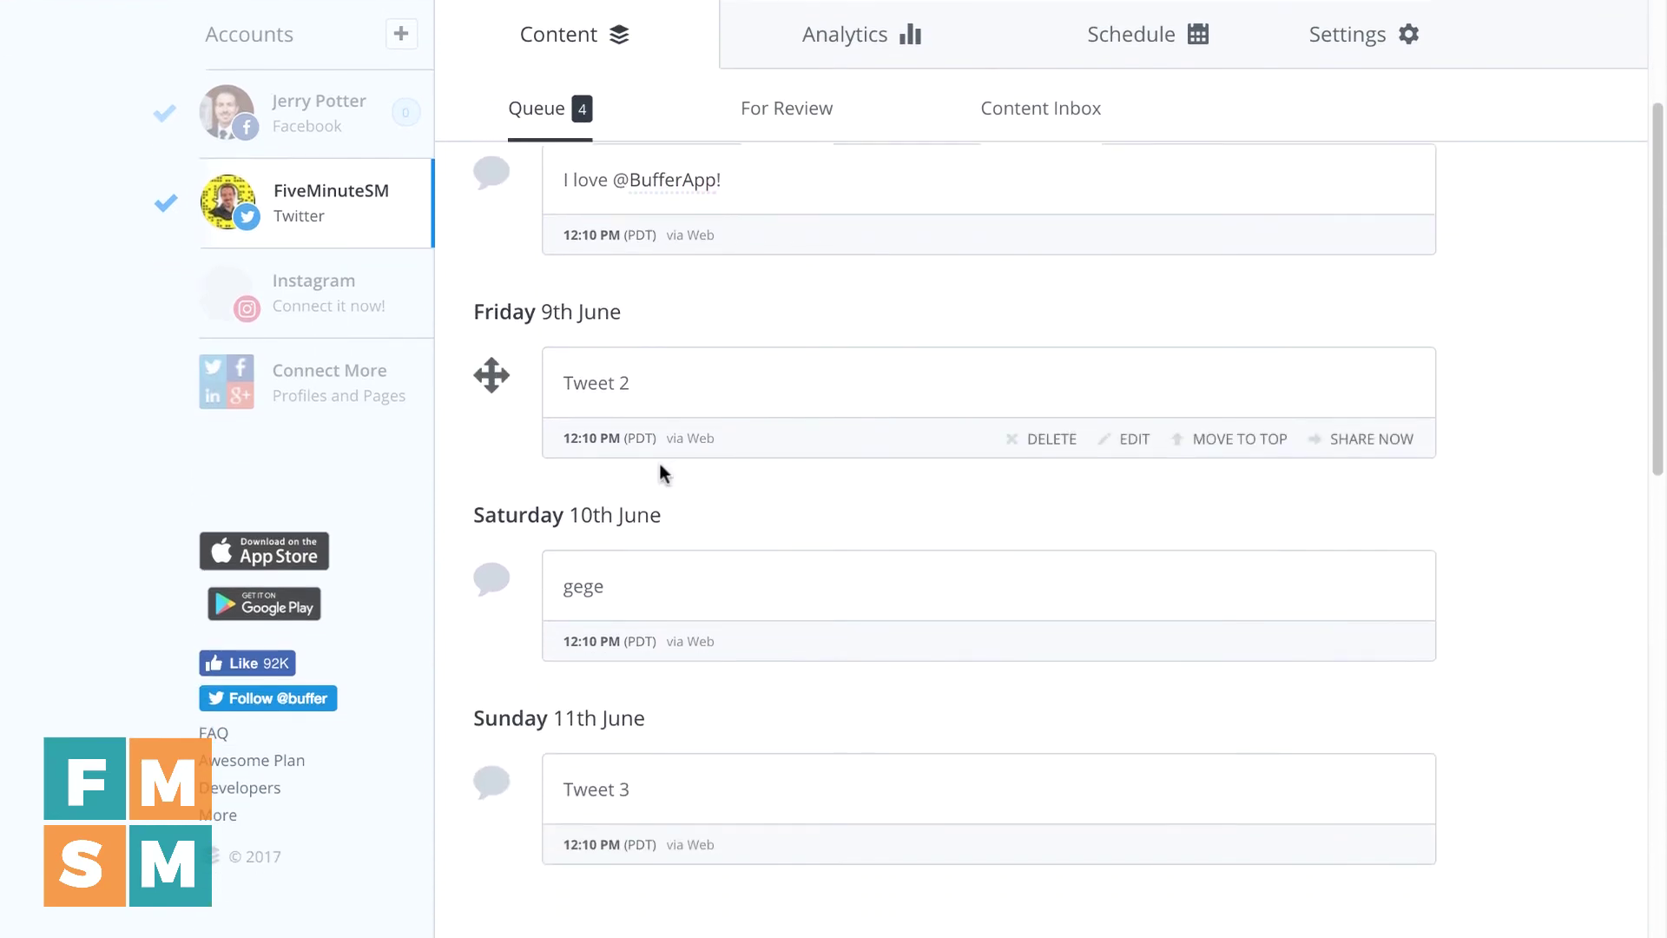
{"action": "scroll", "coordinate": [673, 552], "scroll_direction": "up", "scroll_amount": 4}
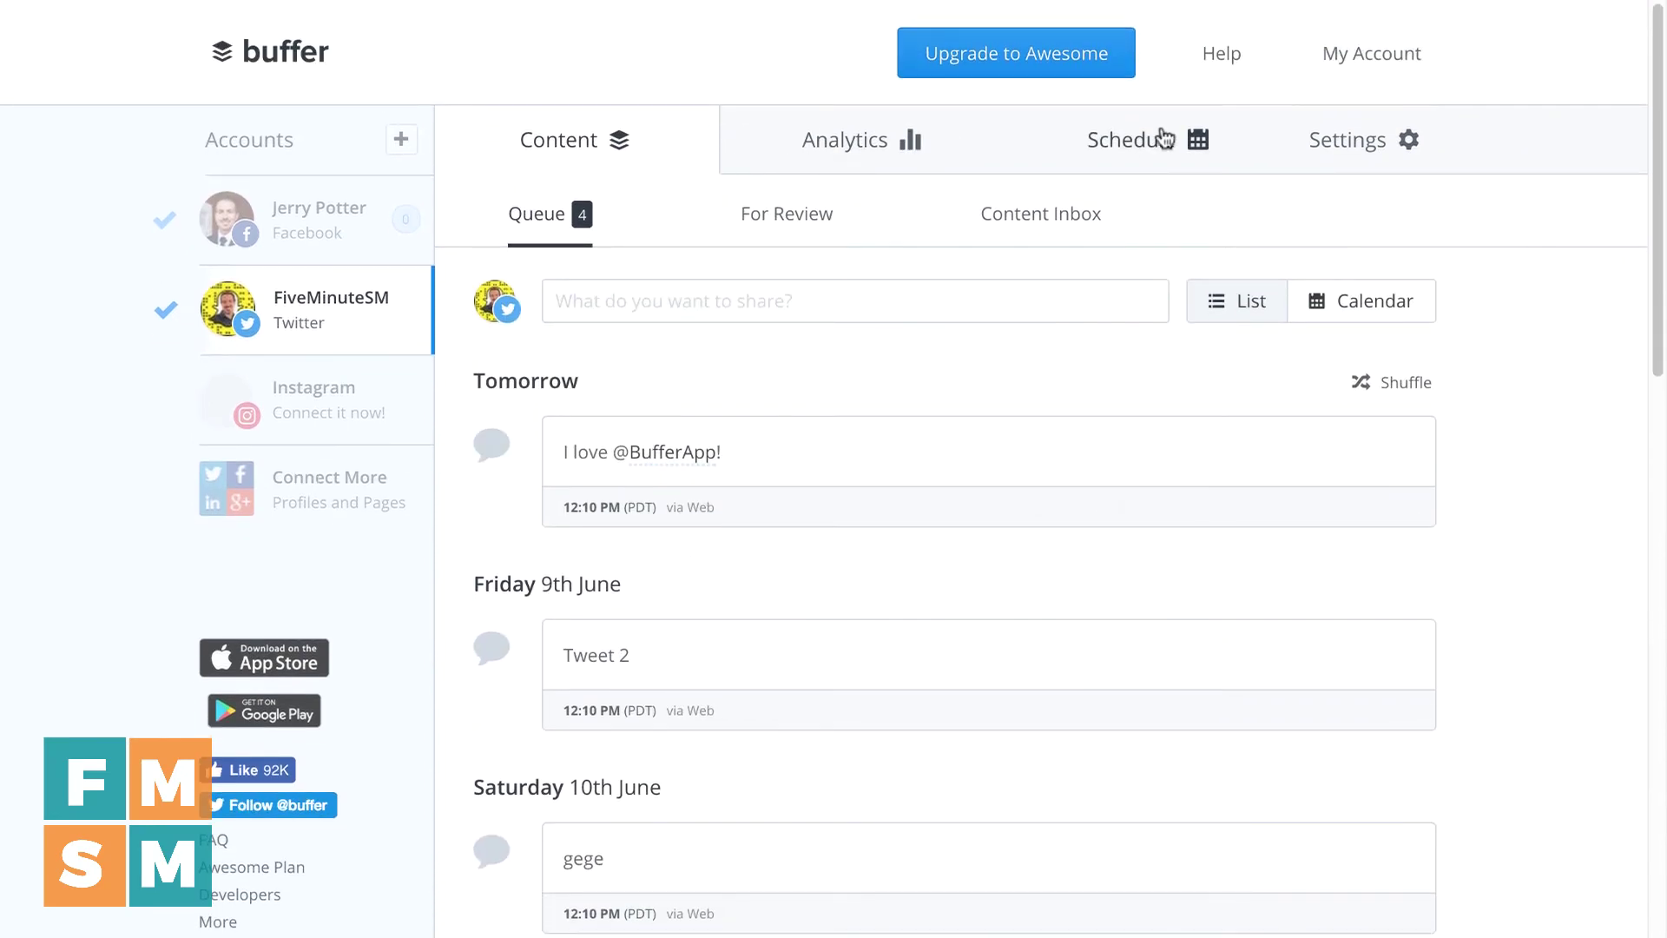
{"action": "left_click", "coordinate": [1157, 141]}
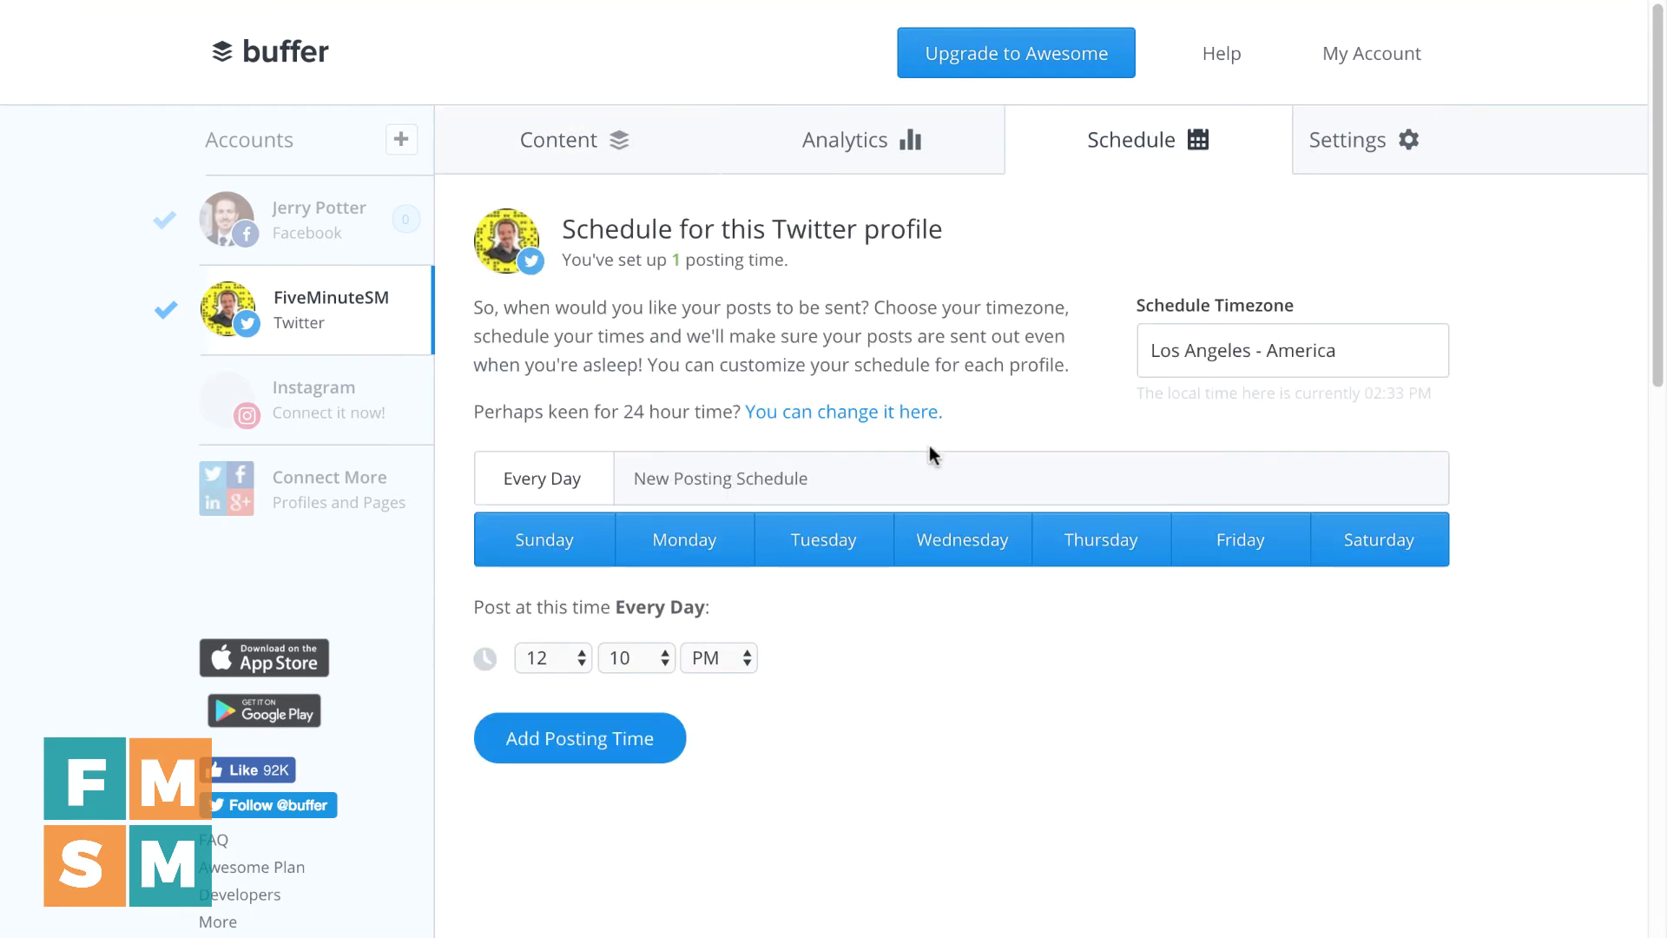